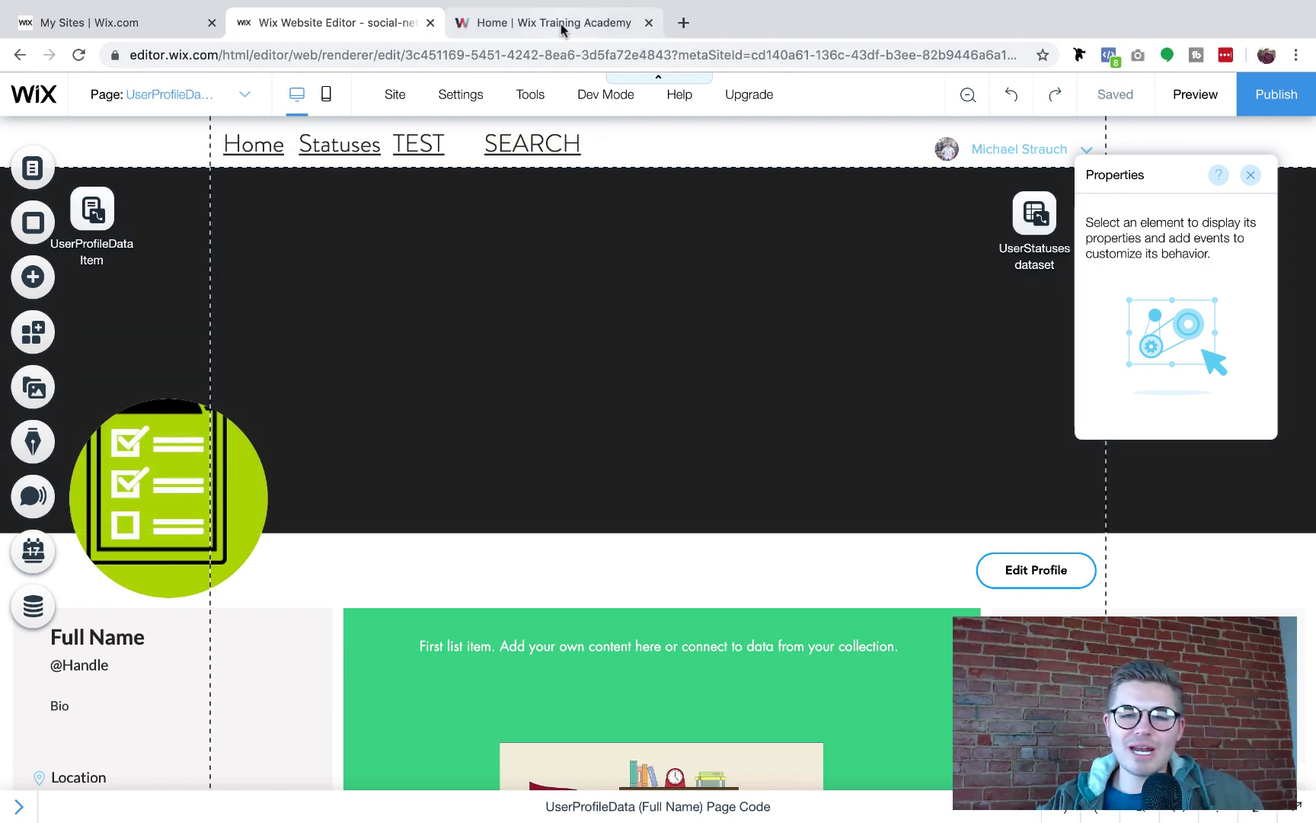
Look over the Wix Training Academy site, then return to the website editor
click(561, 24)
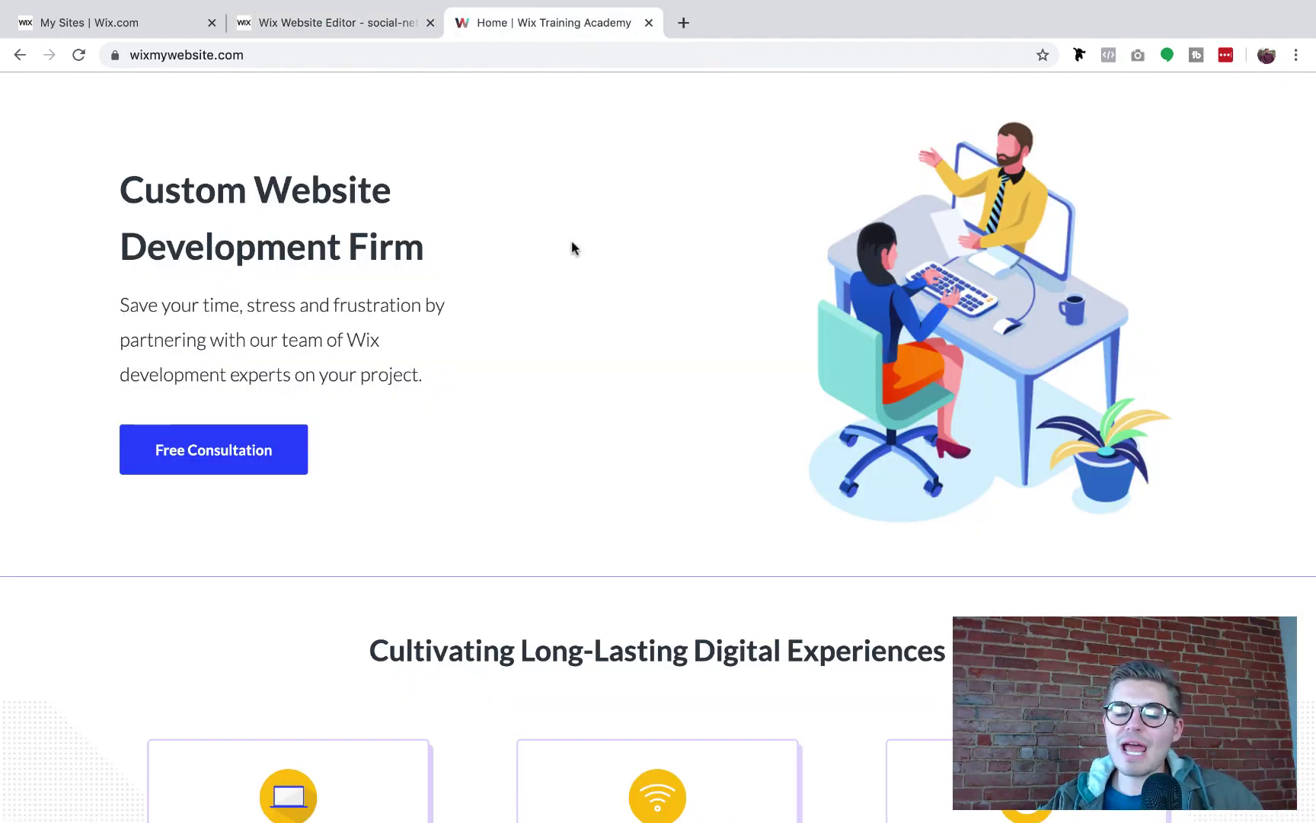
scroll(488, 349, down, 1)
scroll(488, 350, down, 12)
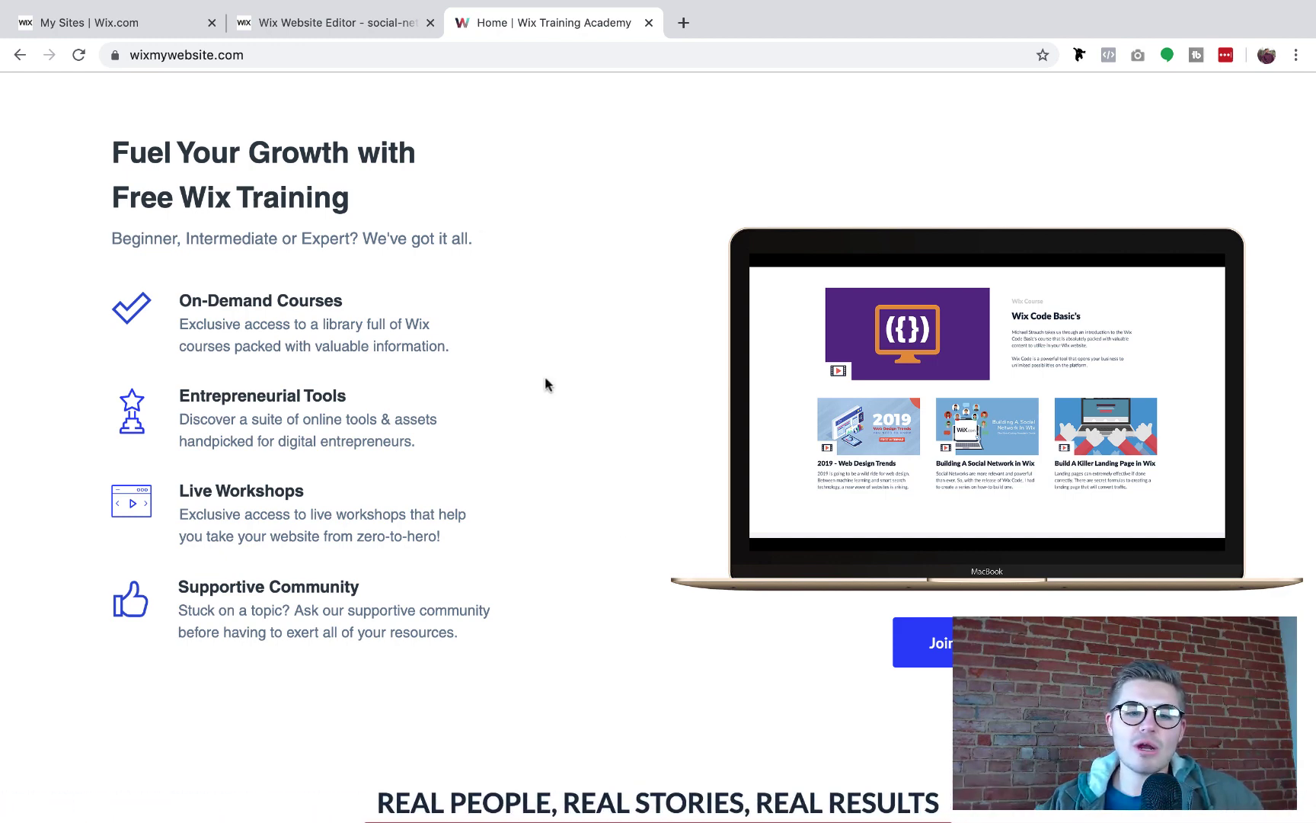
click(329, 28)
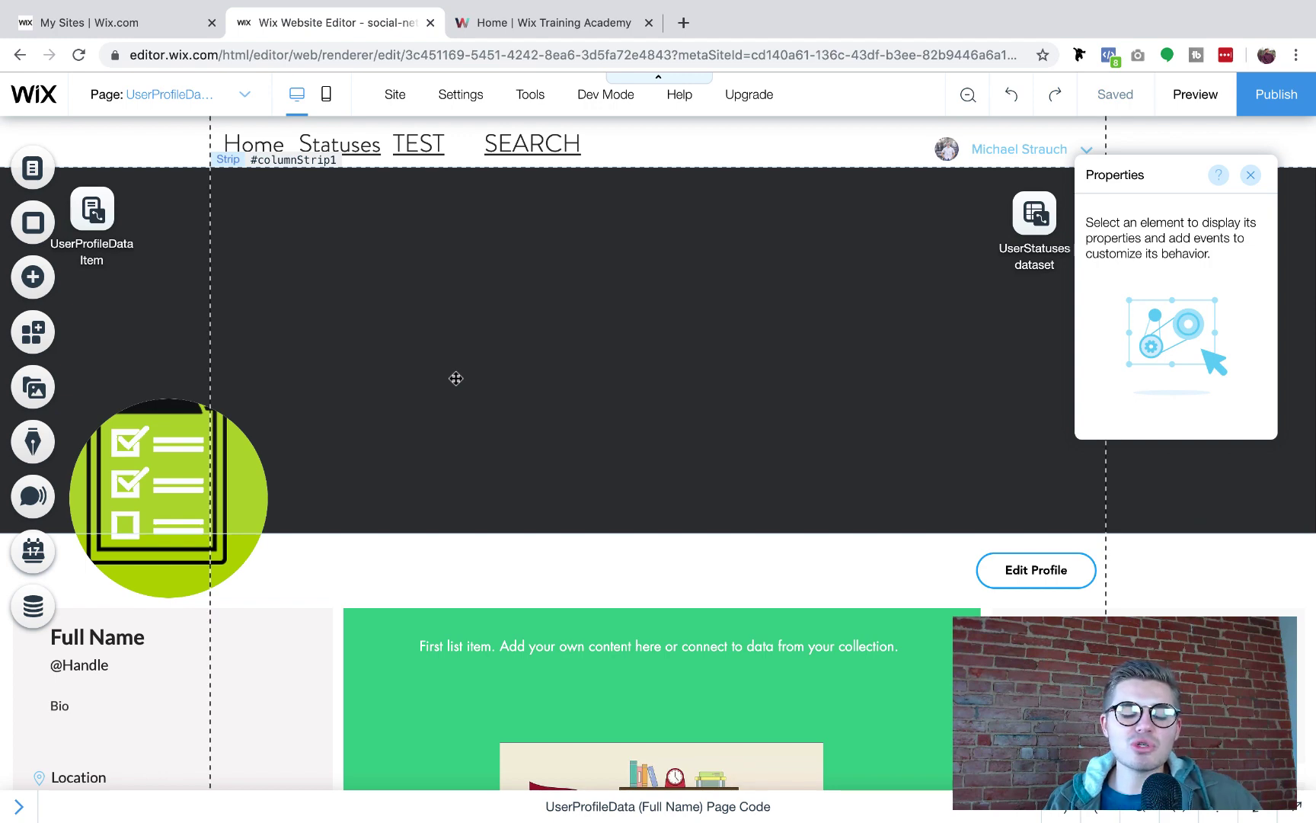
Inspect the Edit Profile button, then select the circular profile picture to list image1's properties and events
scroll(432, 403, down, 2)
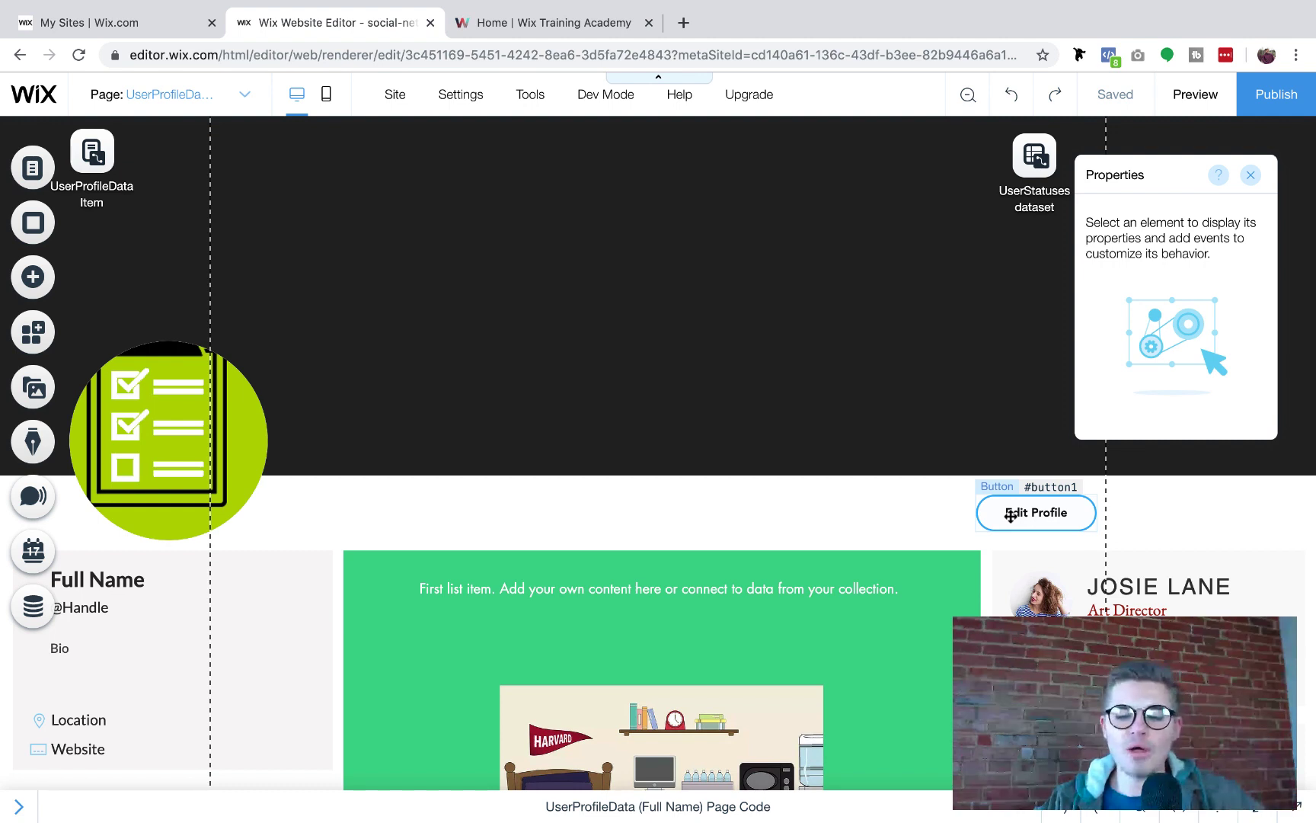
click(1032, 515)
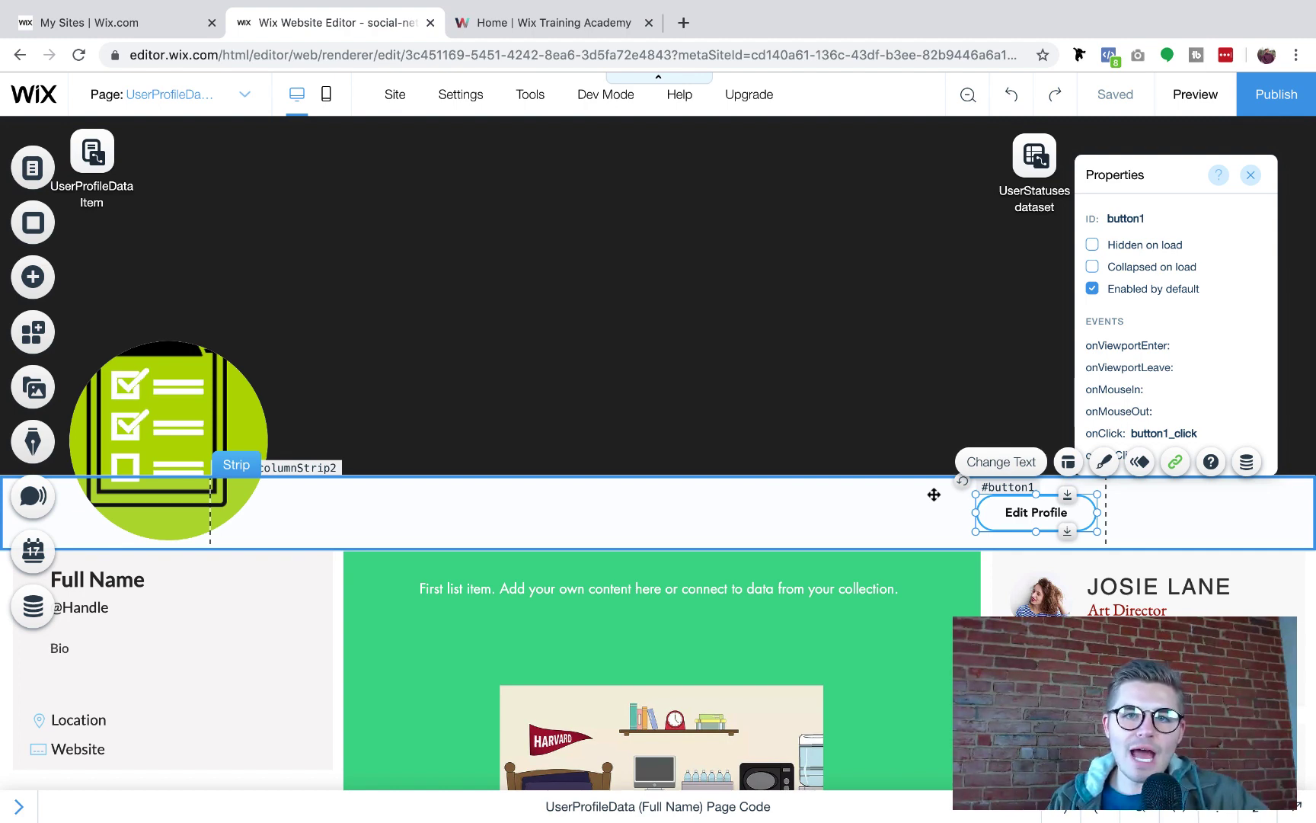
click(213, 402)
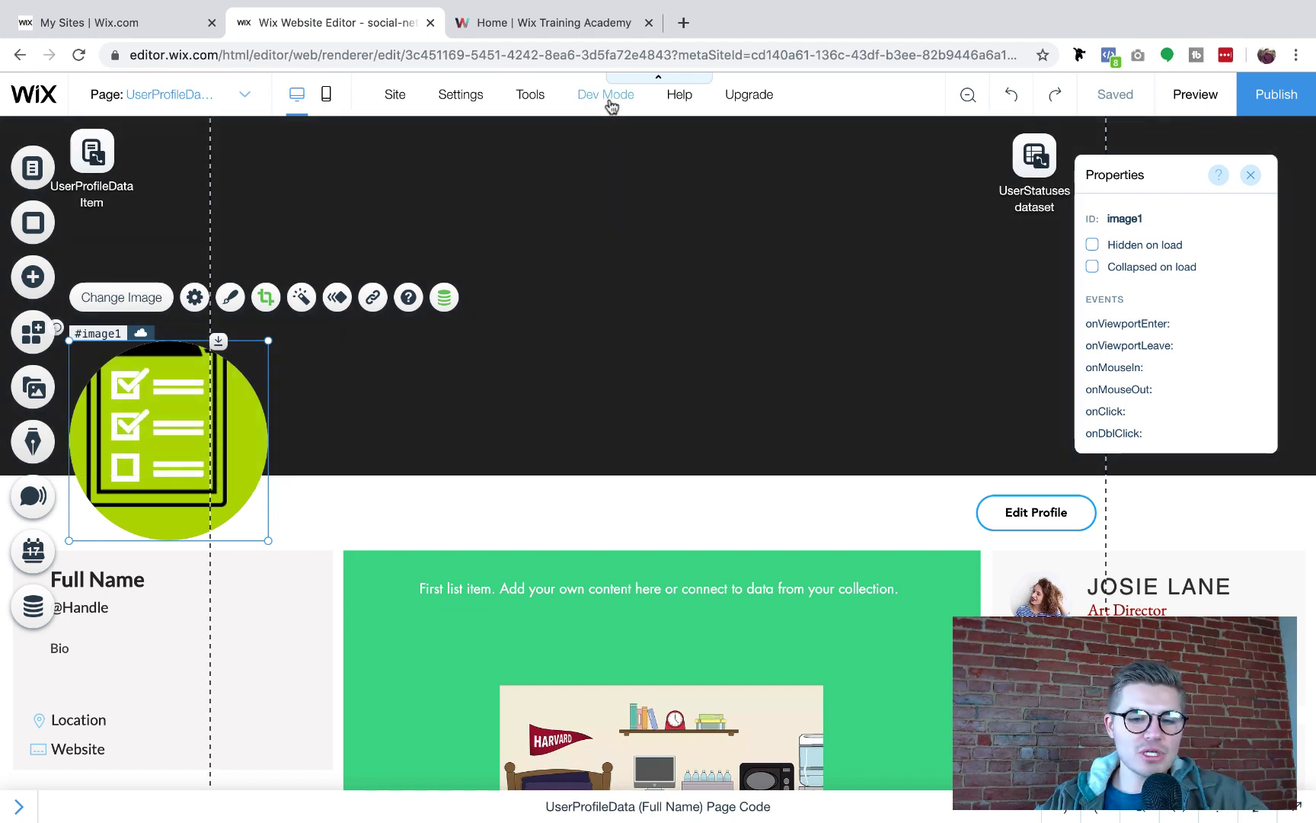
mouse_move(611, 107)
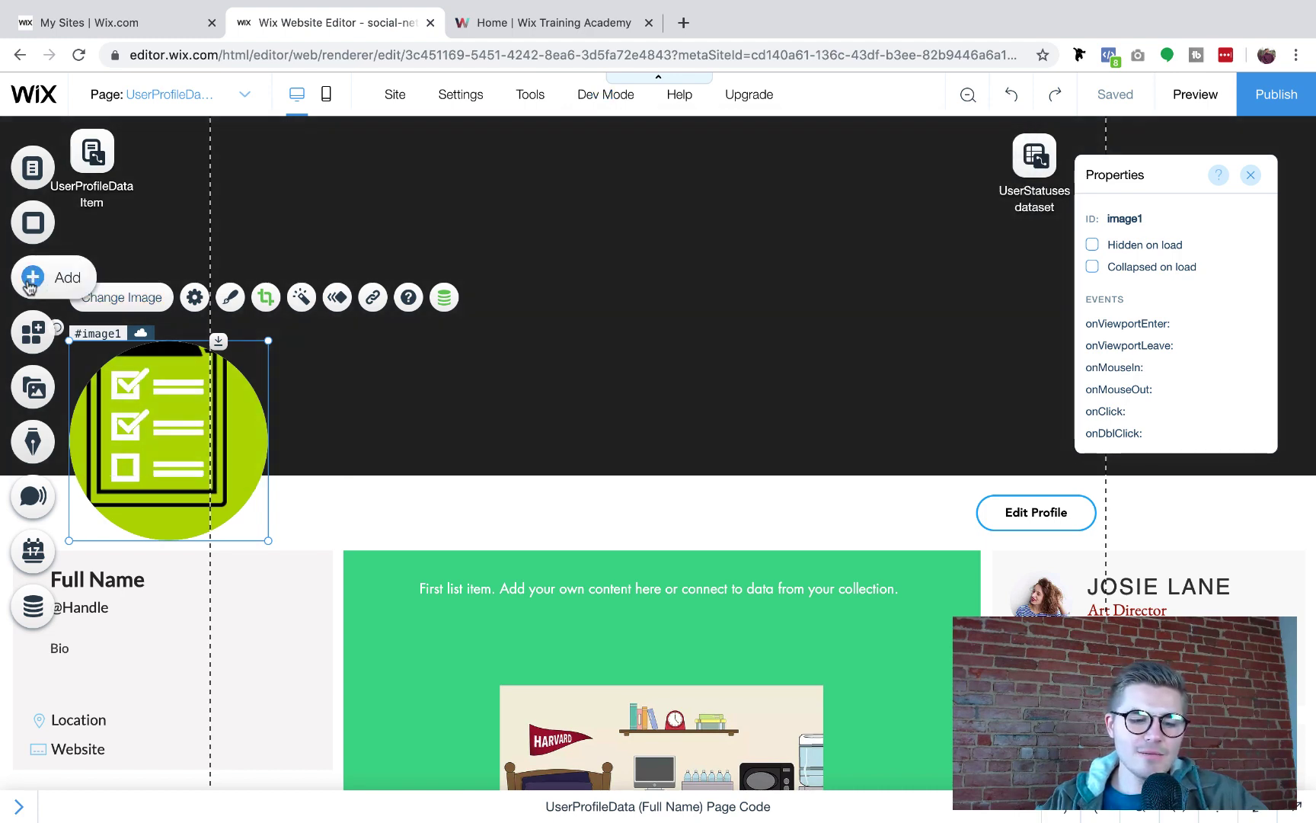
Add the blue Change File upload button from User Input and drag it onto the profile picture
click(29, 285)
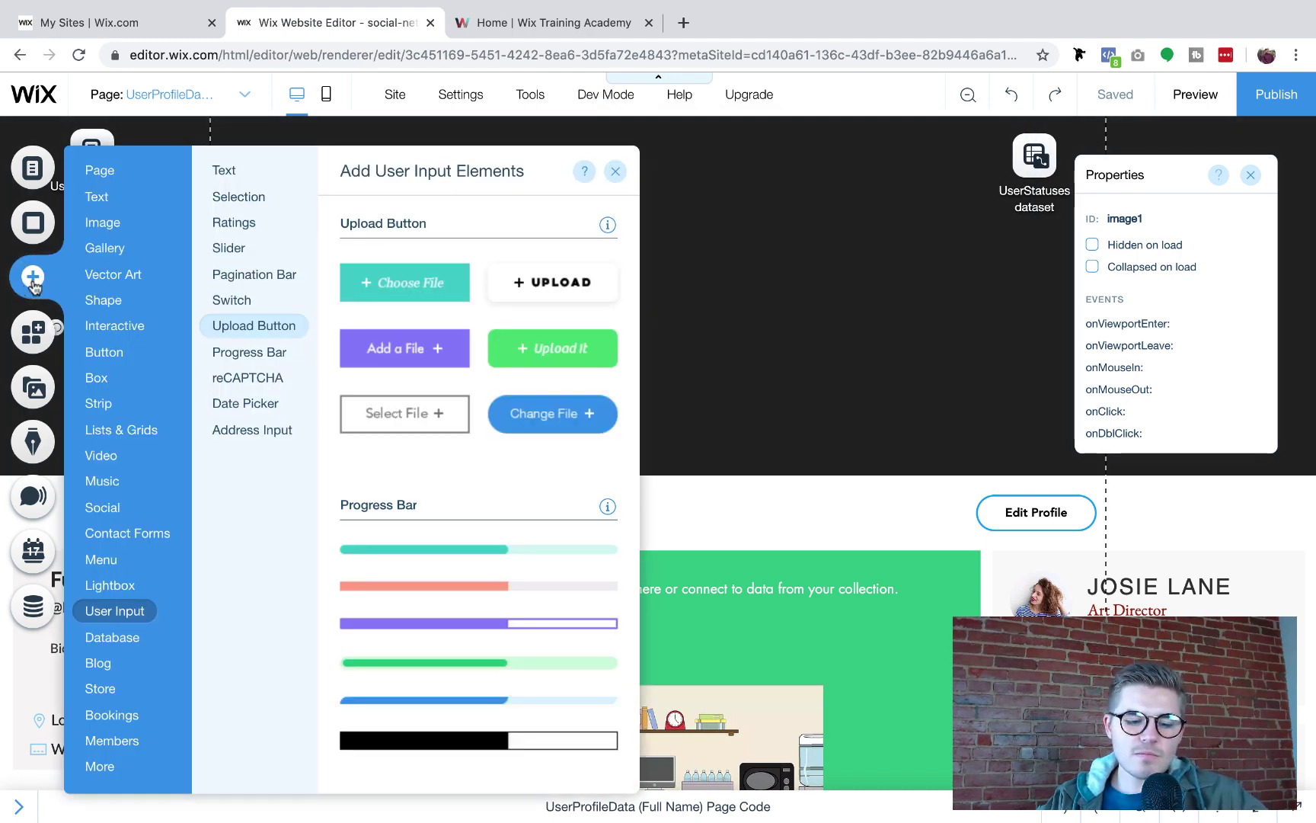
mouse_move(116, 611)
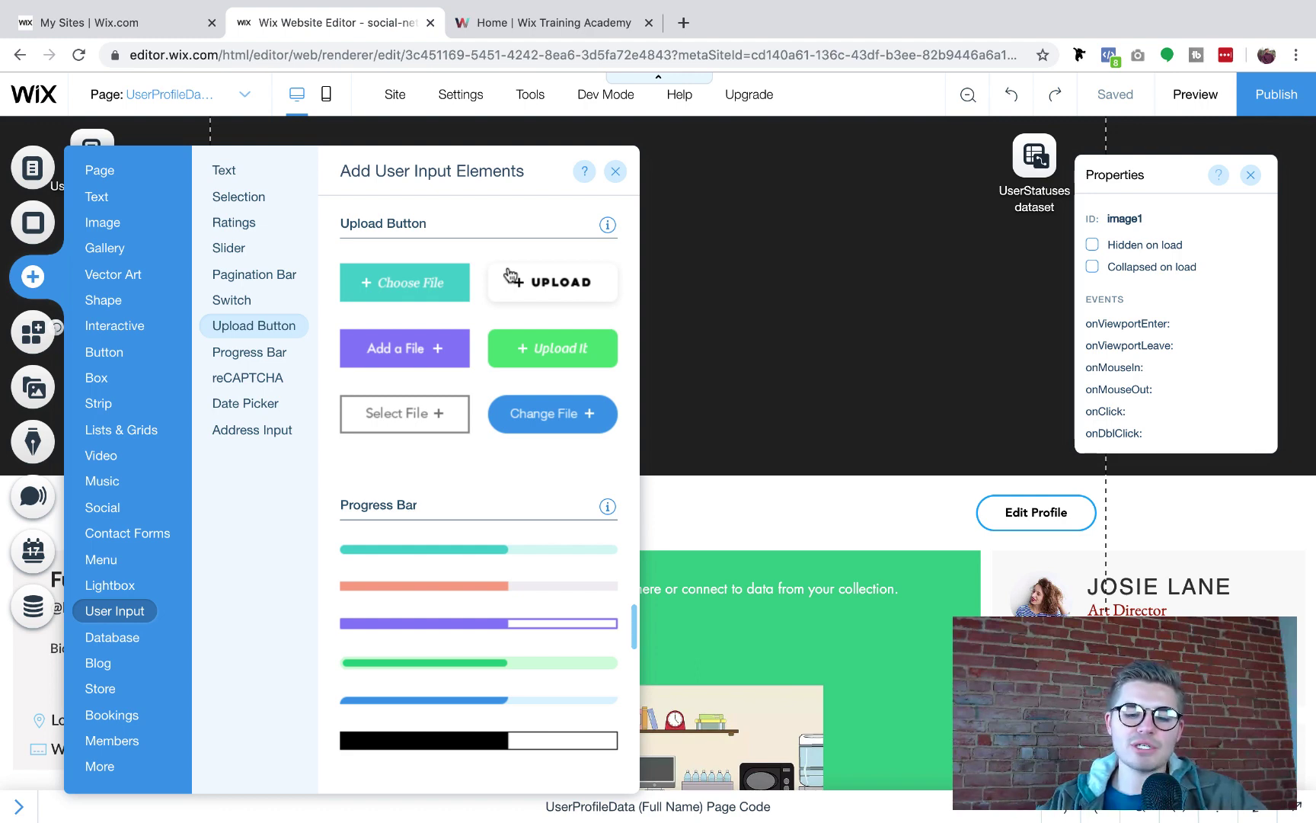
click(546, 424)
drag(580, 458, 169, 436)
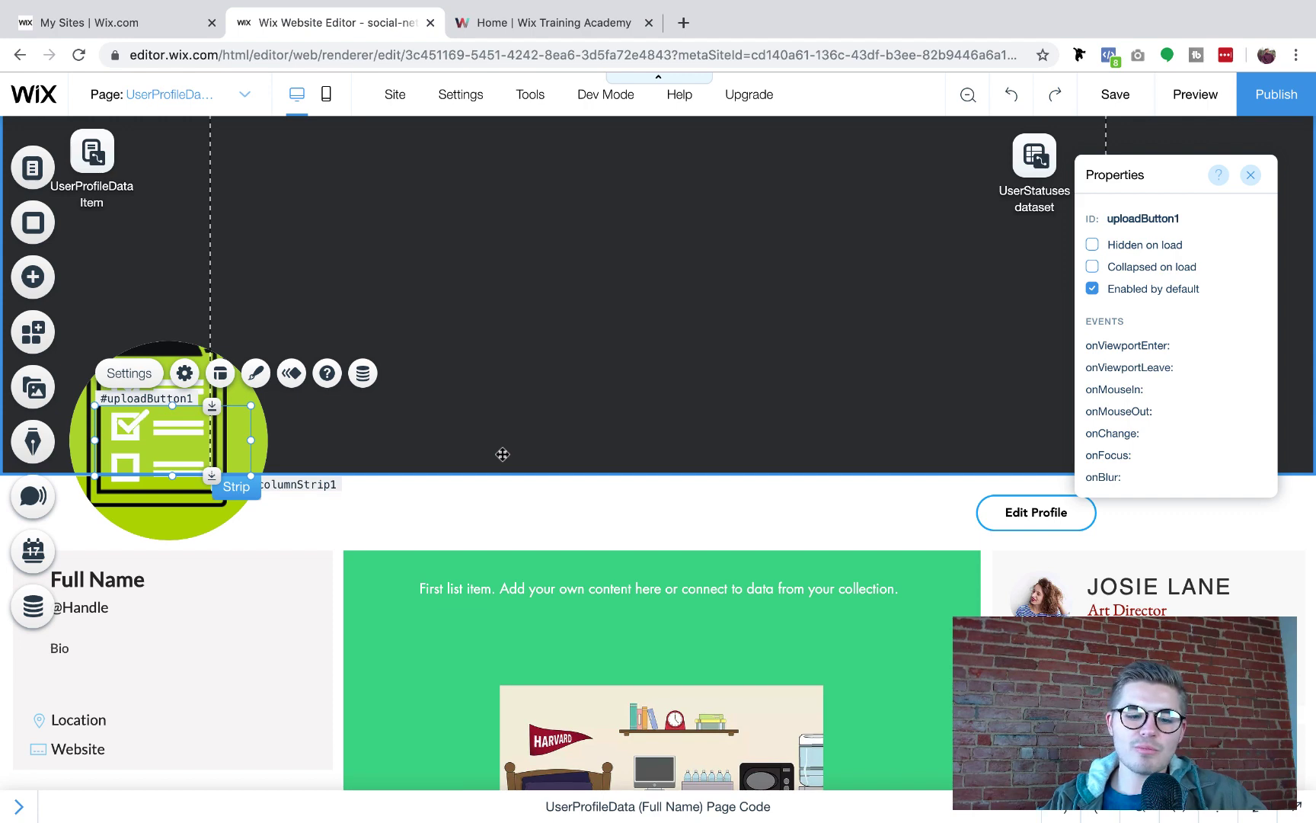
Use Overlapping Items to select the profile image lying beneath the upload button
click(309, 418)
click(191, 434)
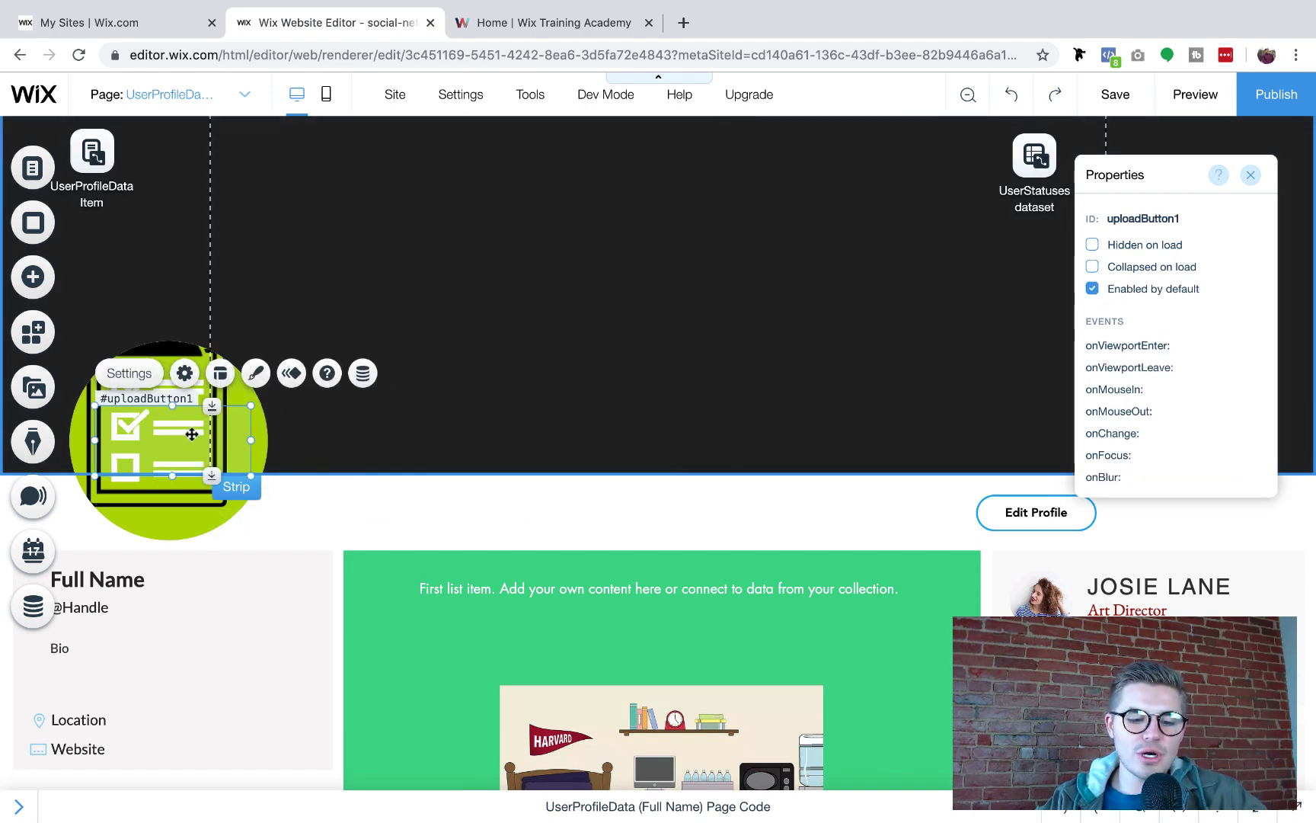
right_click(191, 434)
mouse_move(267, 504)
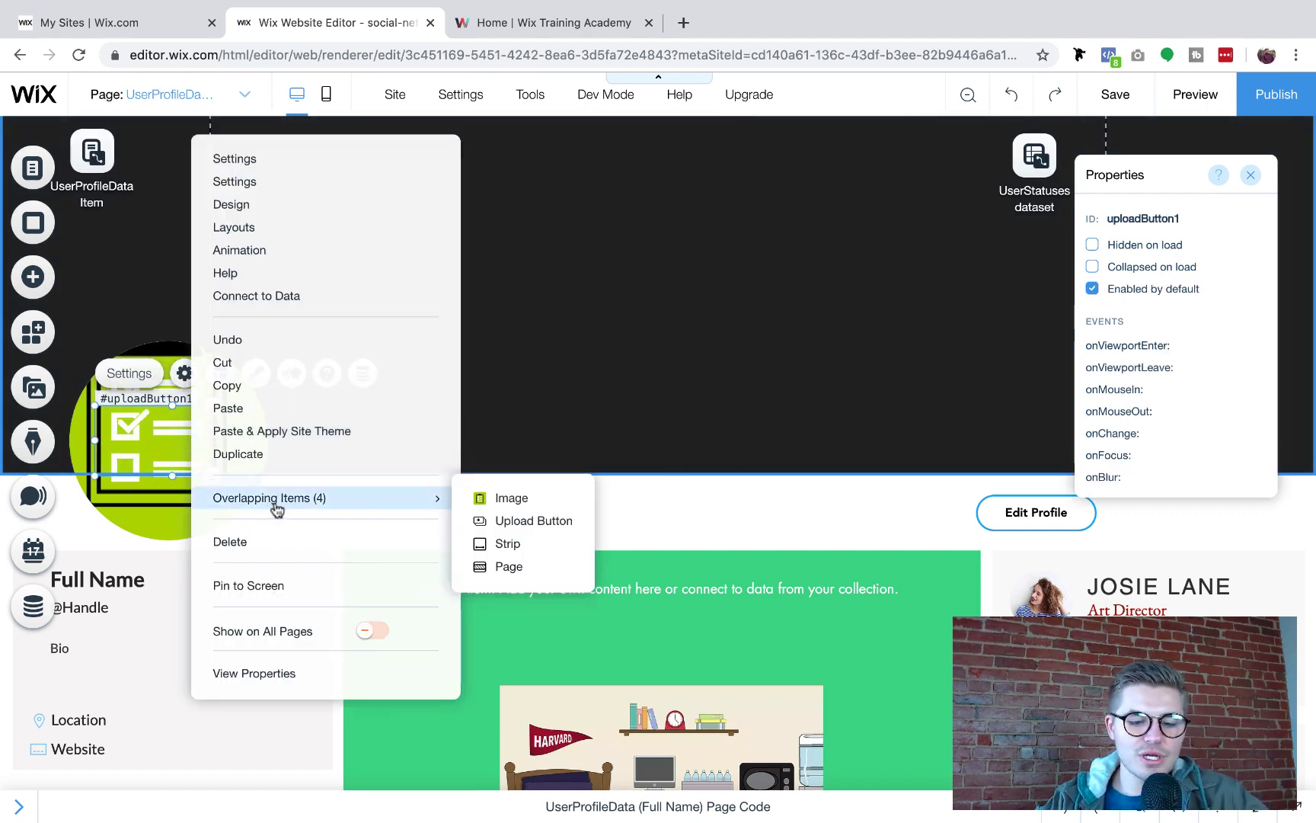
click(532, 501)
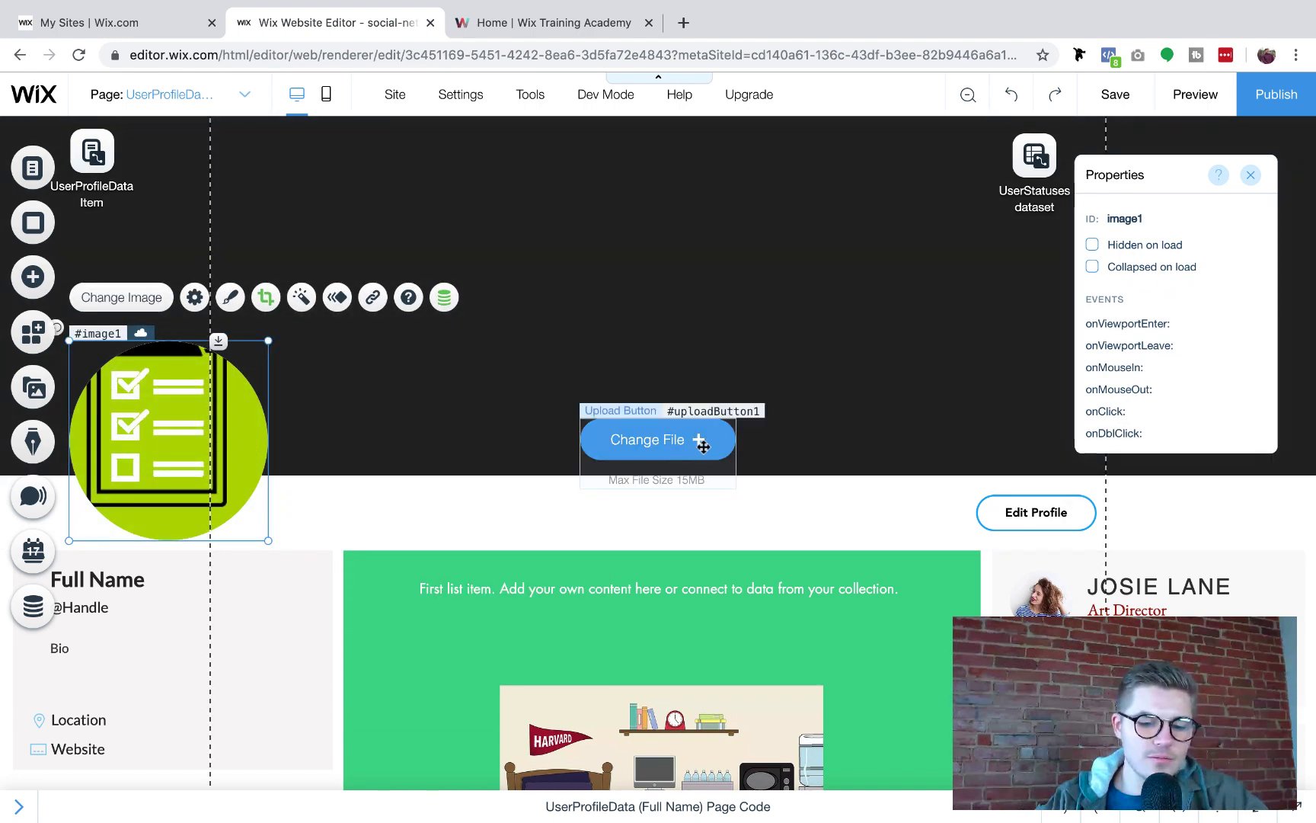
mouse_move(183, 440)
mouse_down()
mouse_move(343, 446)
mouse_move(183, 442)
mouse_up()
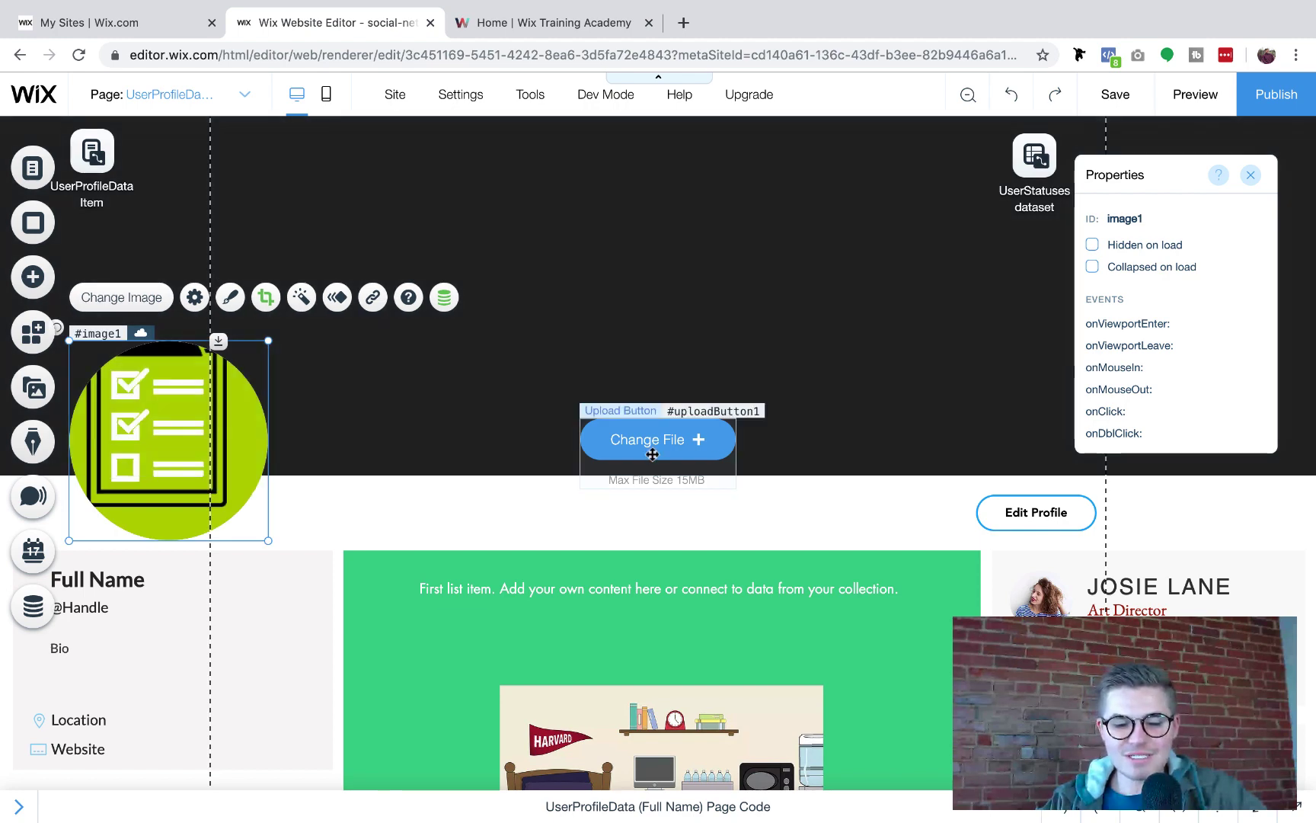
Drag the Change File upload button onto the green circle and reselect it
click(652, 449)
drag(657, 445, 449, 447)
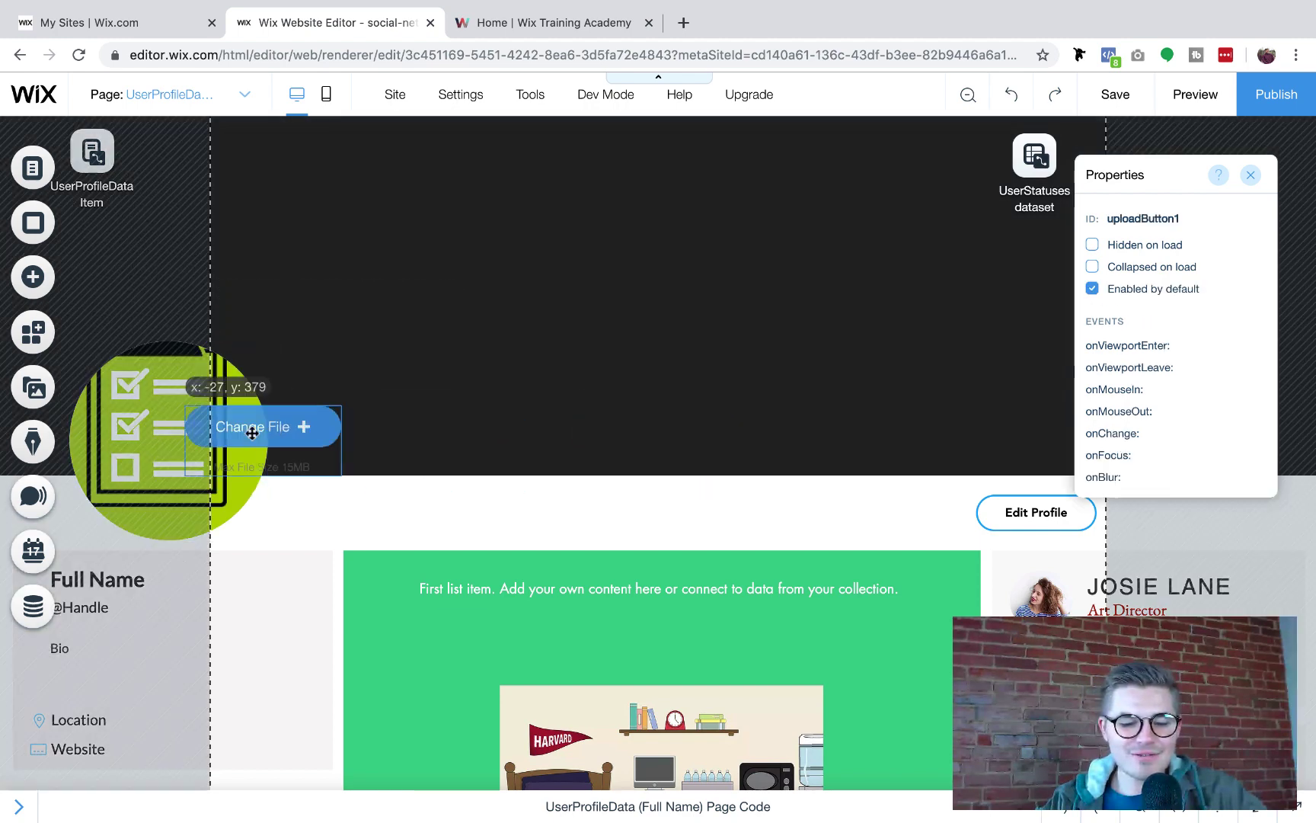
drag(252, 432, 158, 432)
click(652, 367)
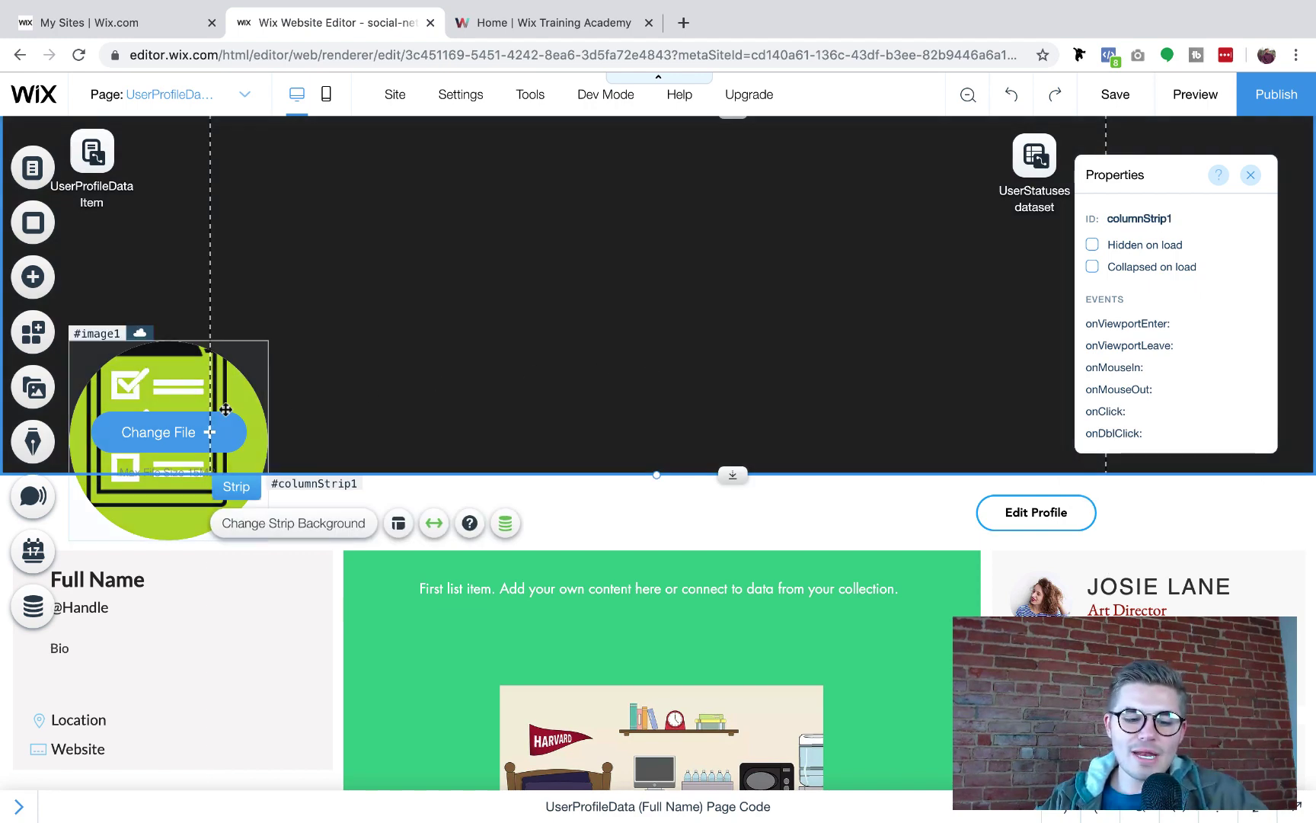
click(169, 432)
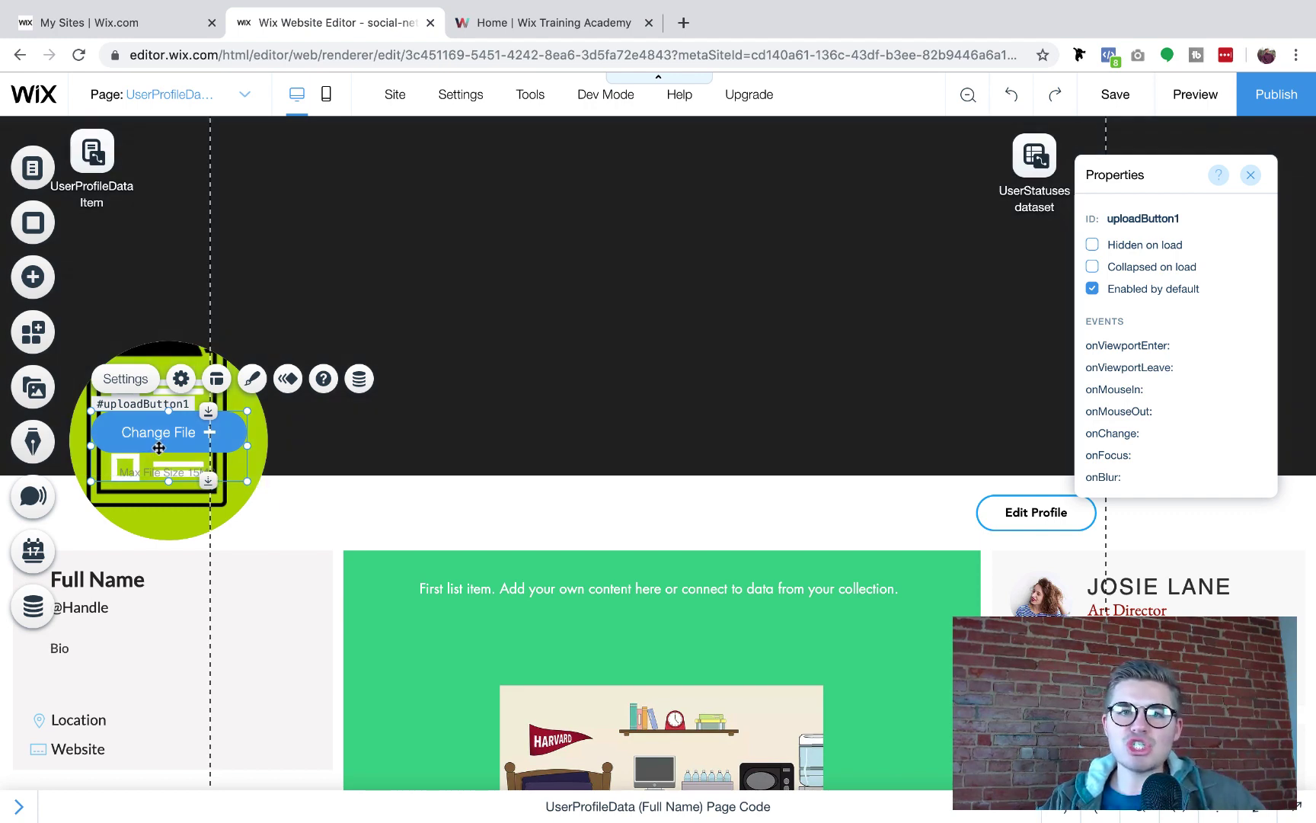
Save the site with Ctrl+S
key(ctrl+s)
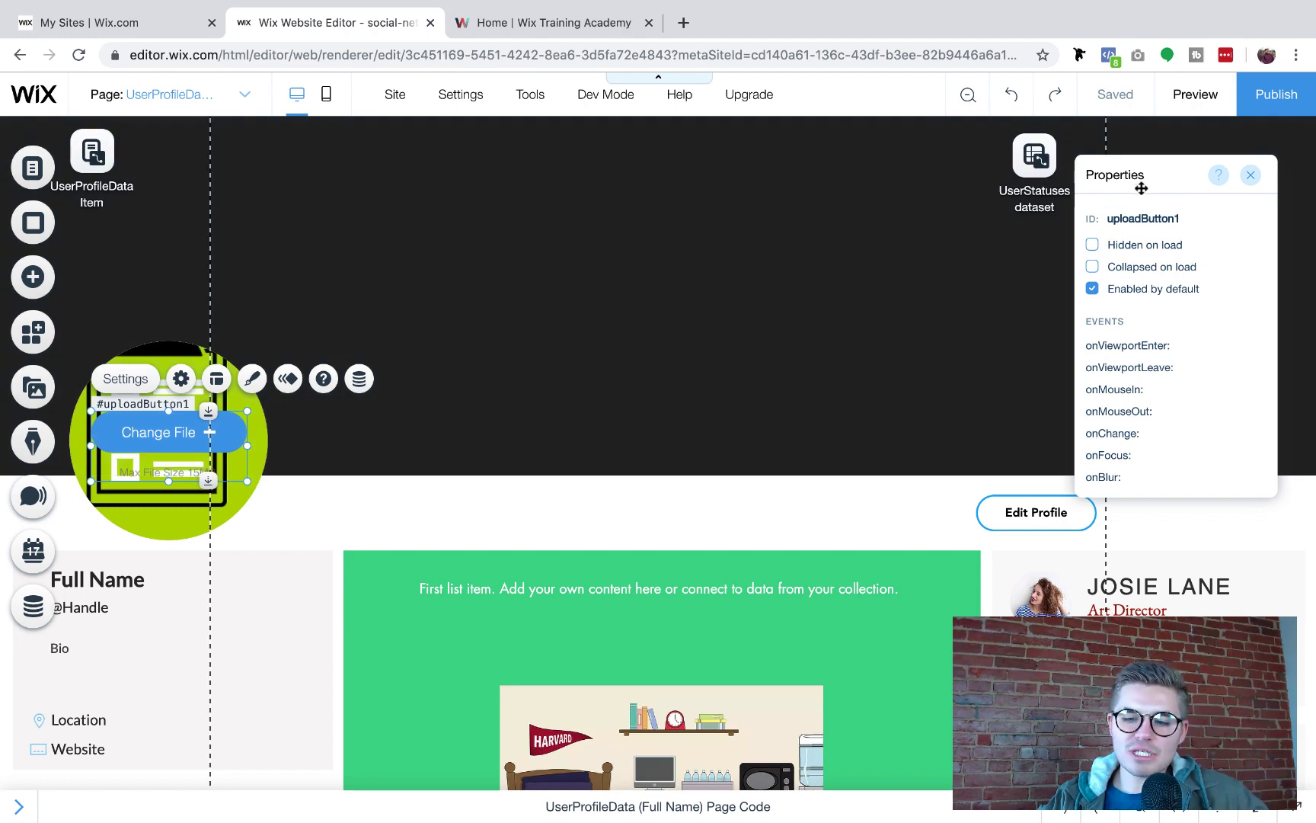
Set the upload button's ID to profilePictureUpload, tick Hidden on load, untick Enabled by default
click(1142, 218)
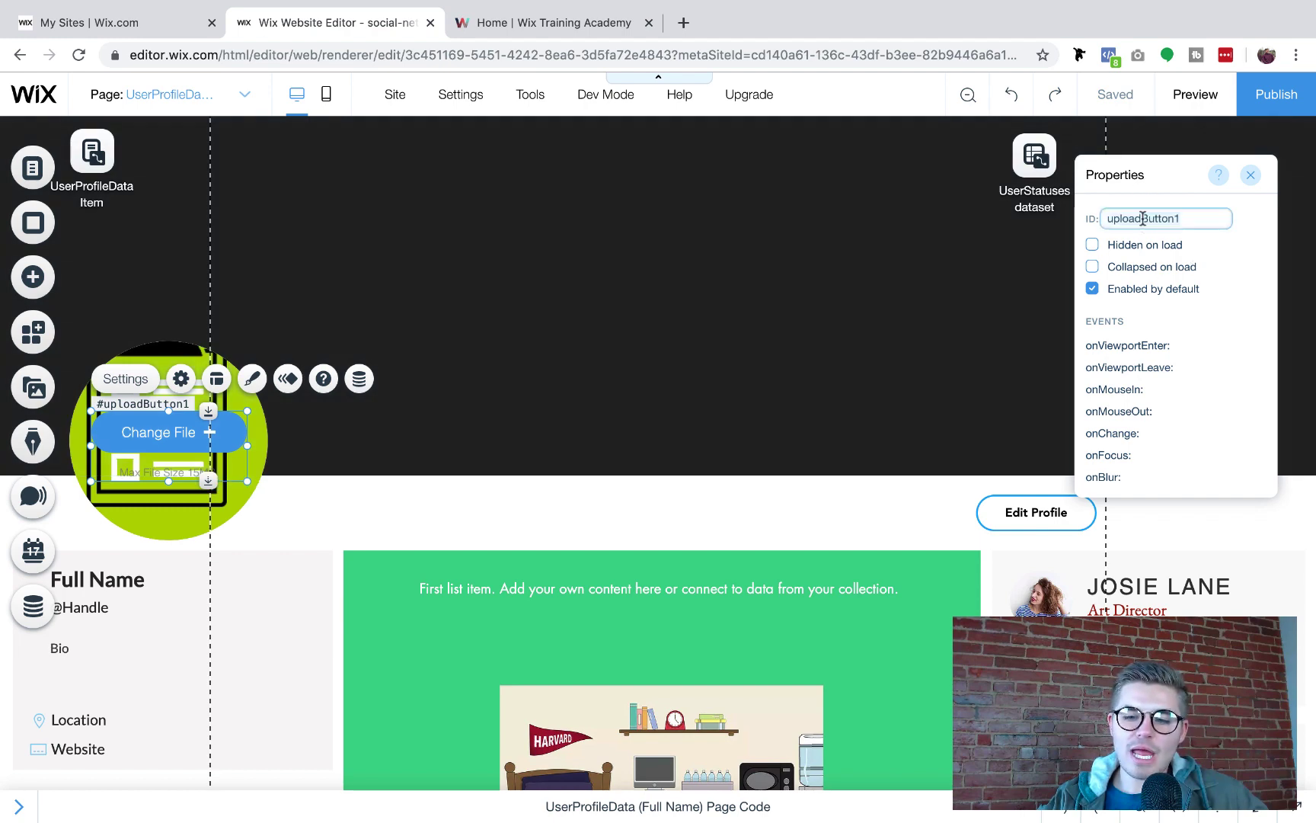
key(ctrl+a)
text(prof)
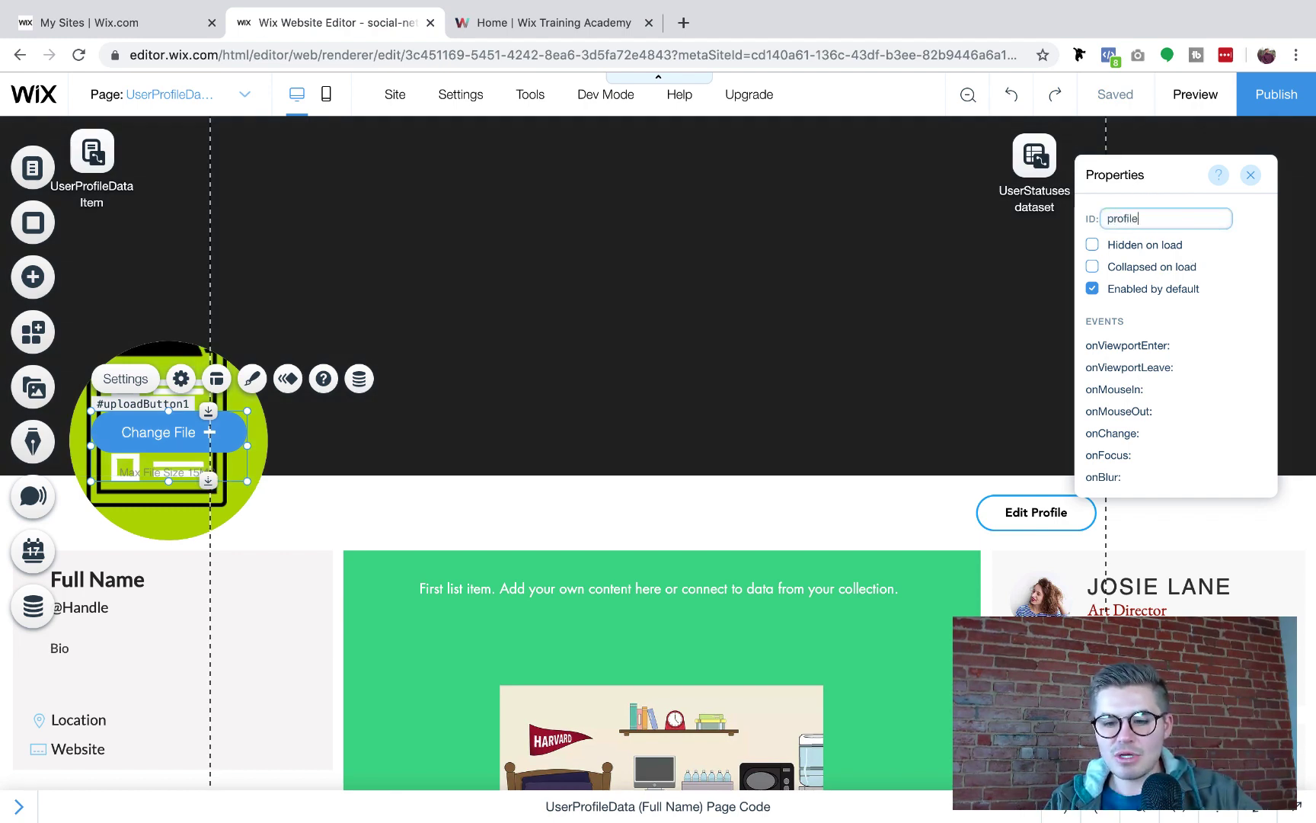
key(Return)
text(tureUpload)
key(Return)
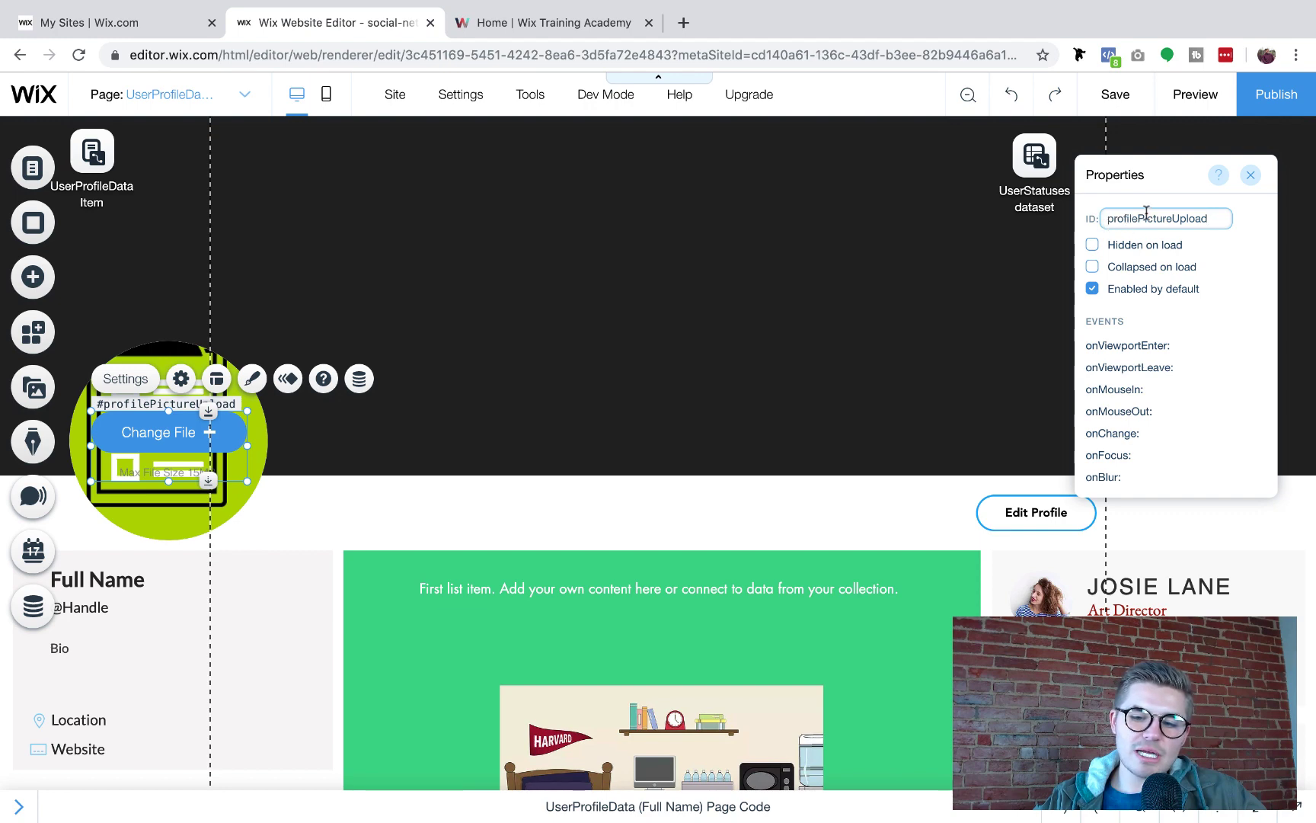
click(1256, 213)
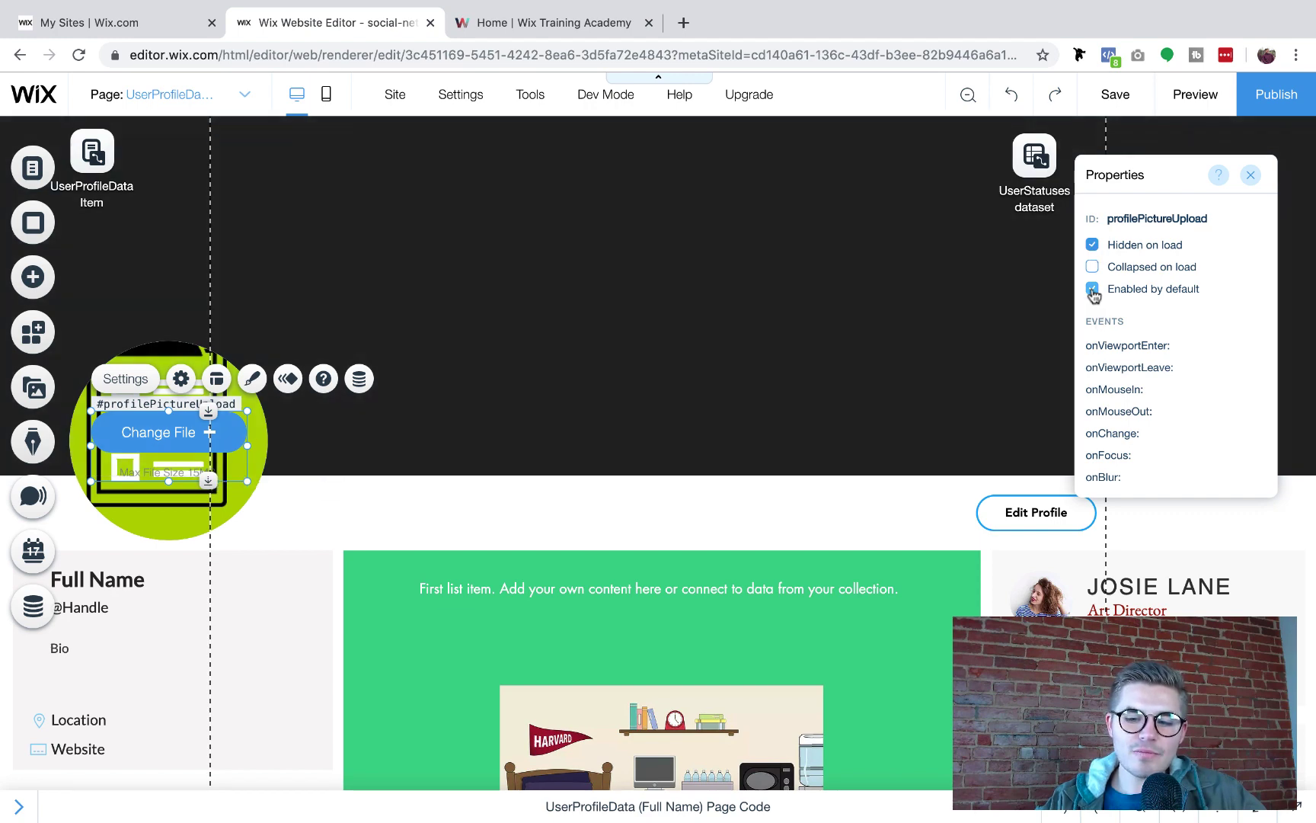
click(1093, 289)
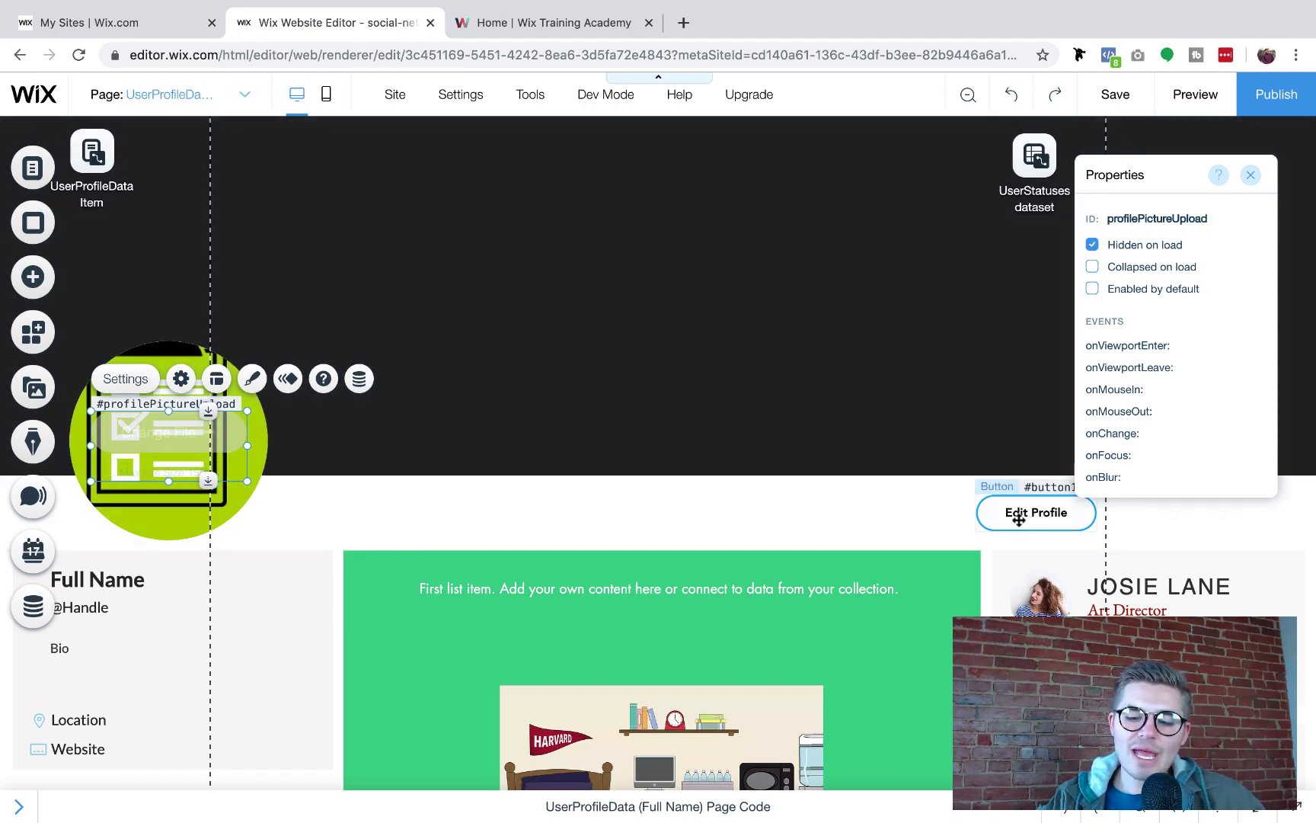
Remove and re-add the Edit Profile button's onClick handler, named button1_click
click(1013, 516)
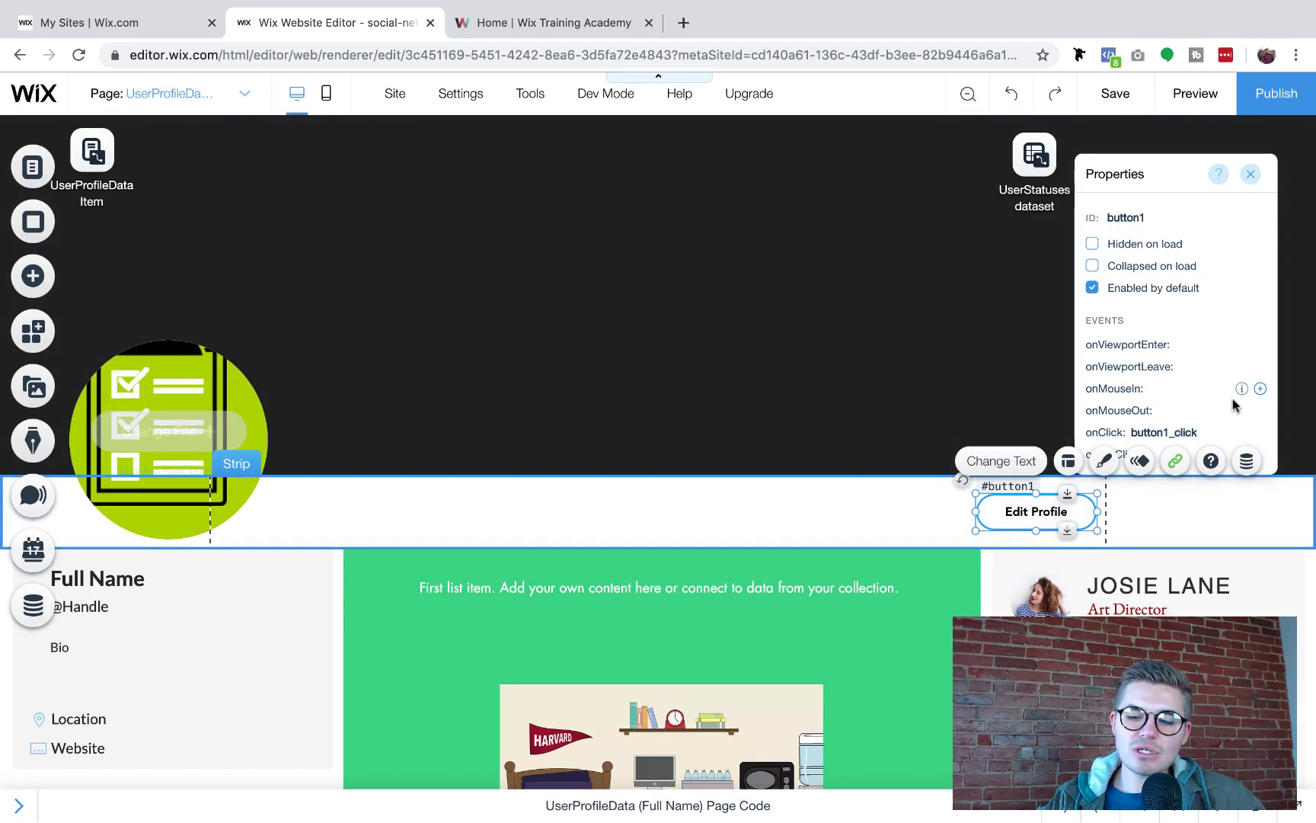
click(1259, 433)
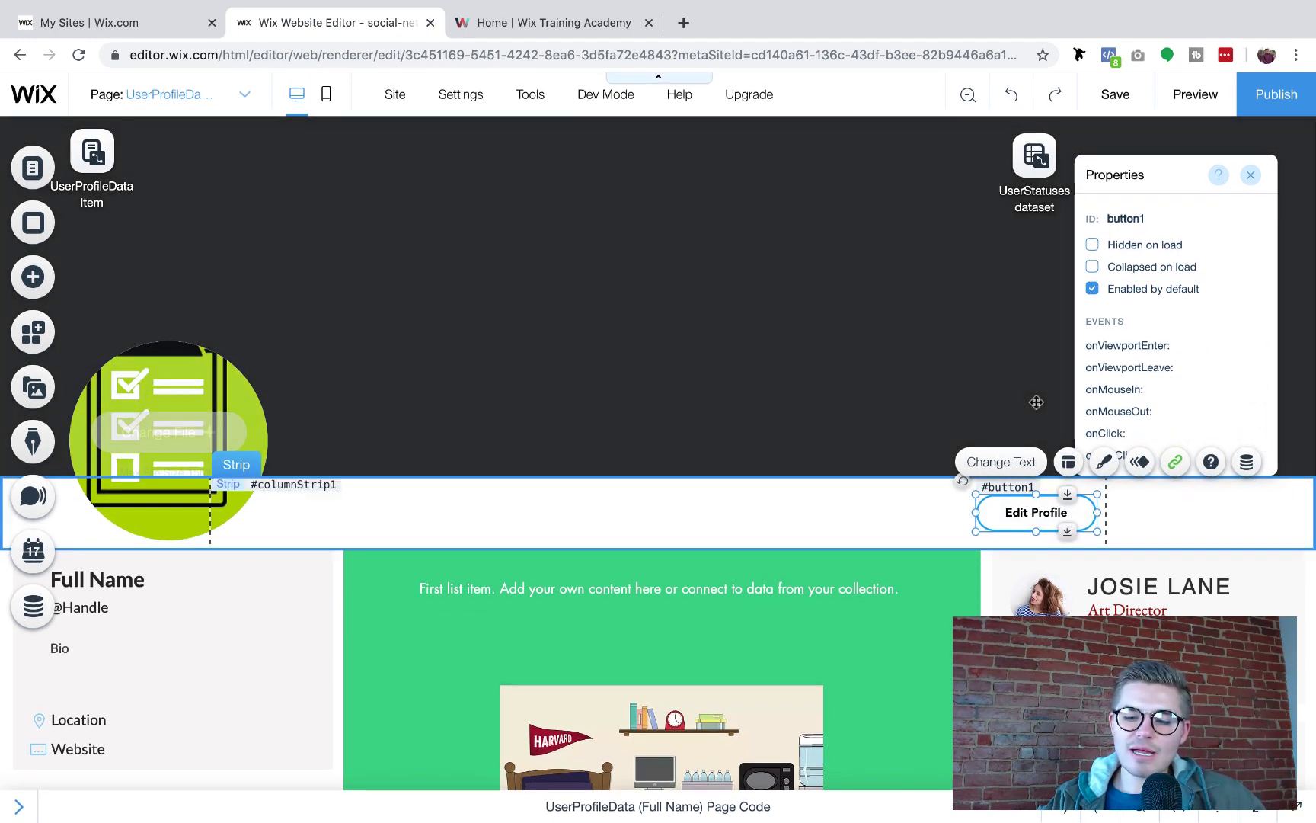
scroll(876, 389, down, 1)
scroll(929, 338, up, 3)
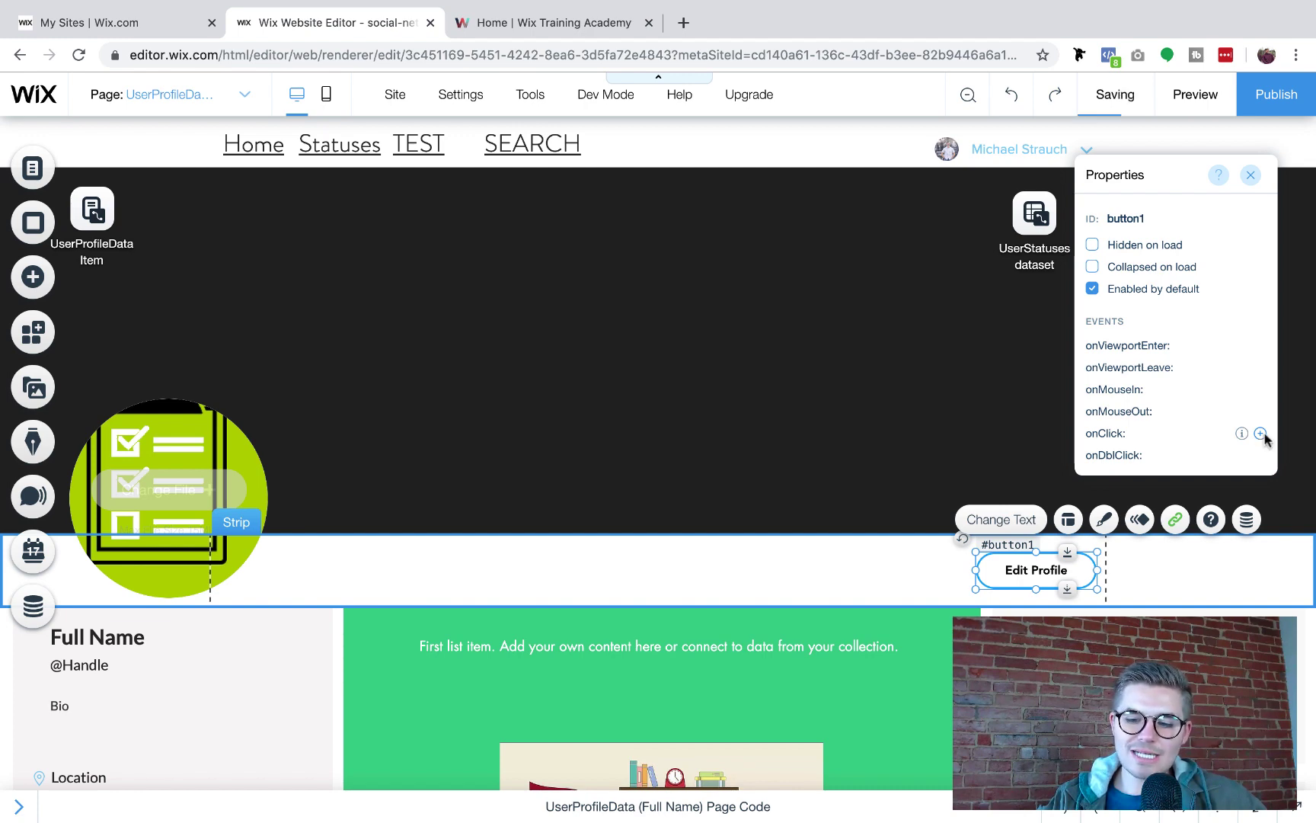
click(1261, 434)
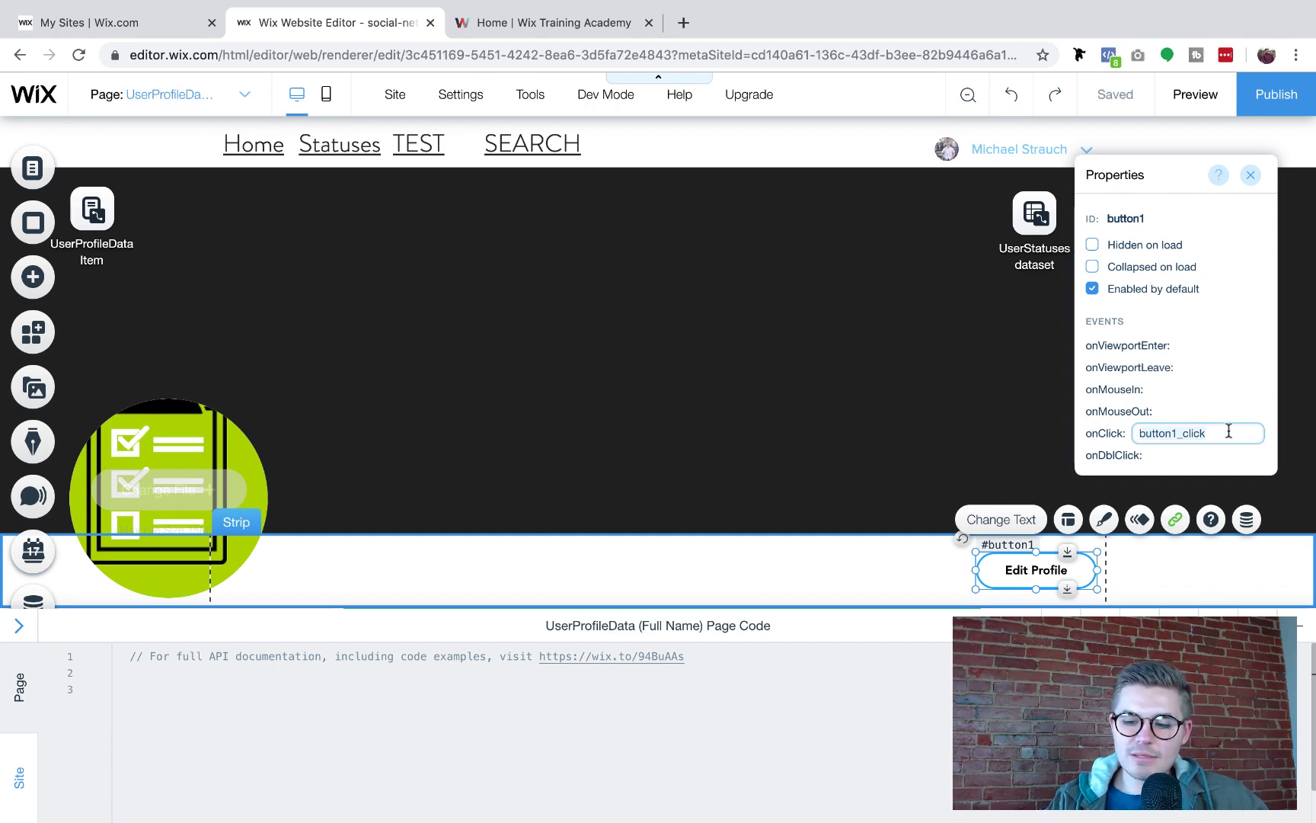
key(Return)
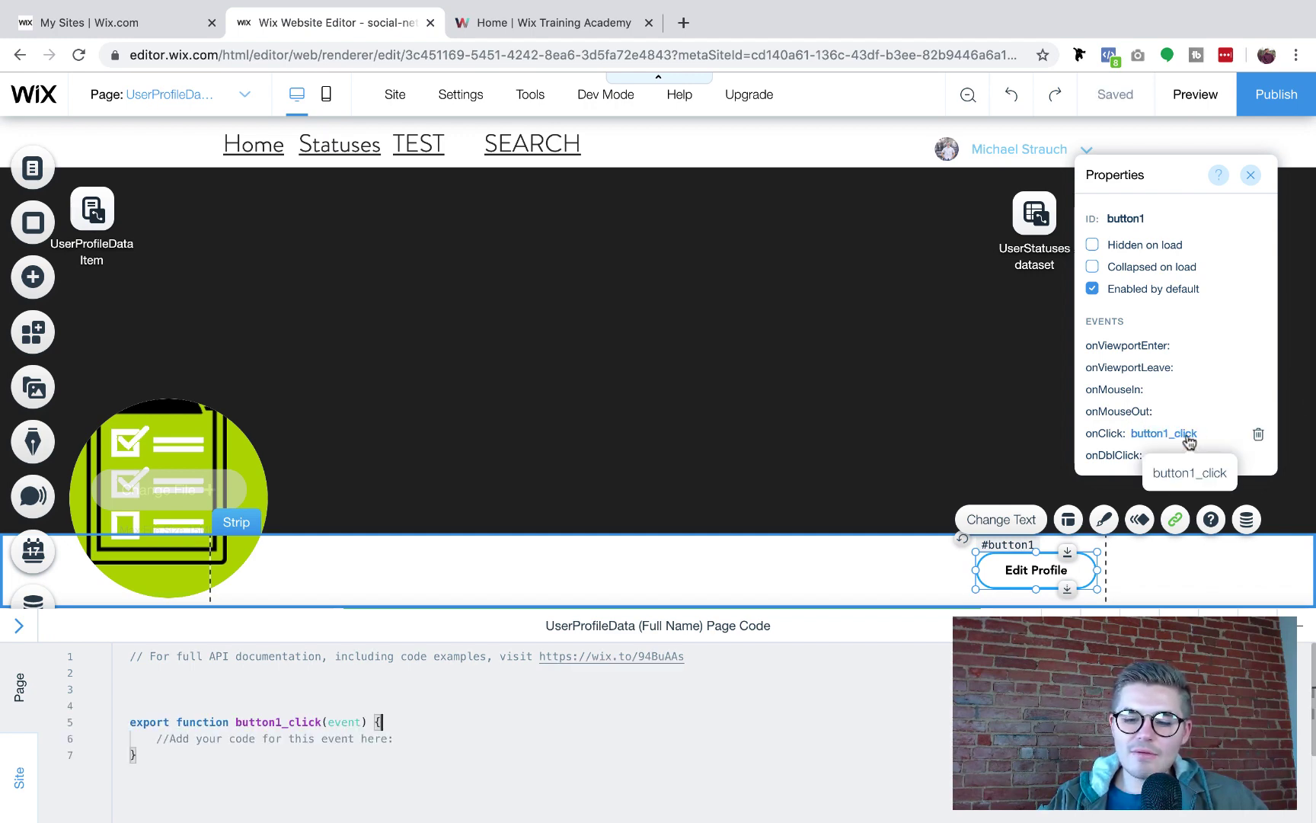
Clear the blank lines and the line-1 documentation comment, keeping the function on its own line
click(128, 722)
key(BackSpace)
key(BackSpace)
key(BackSpace)
key(BackSpace)
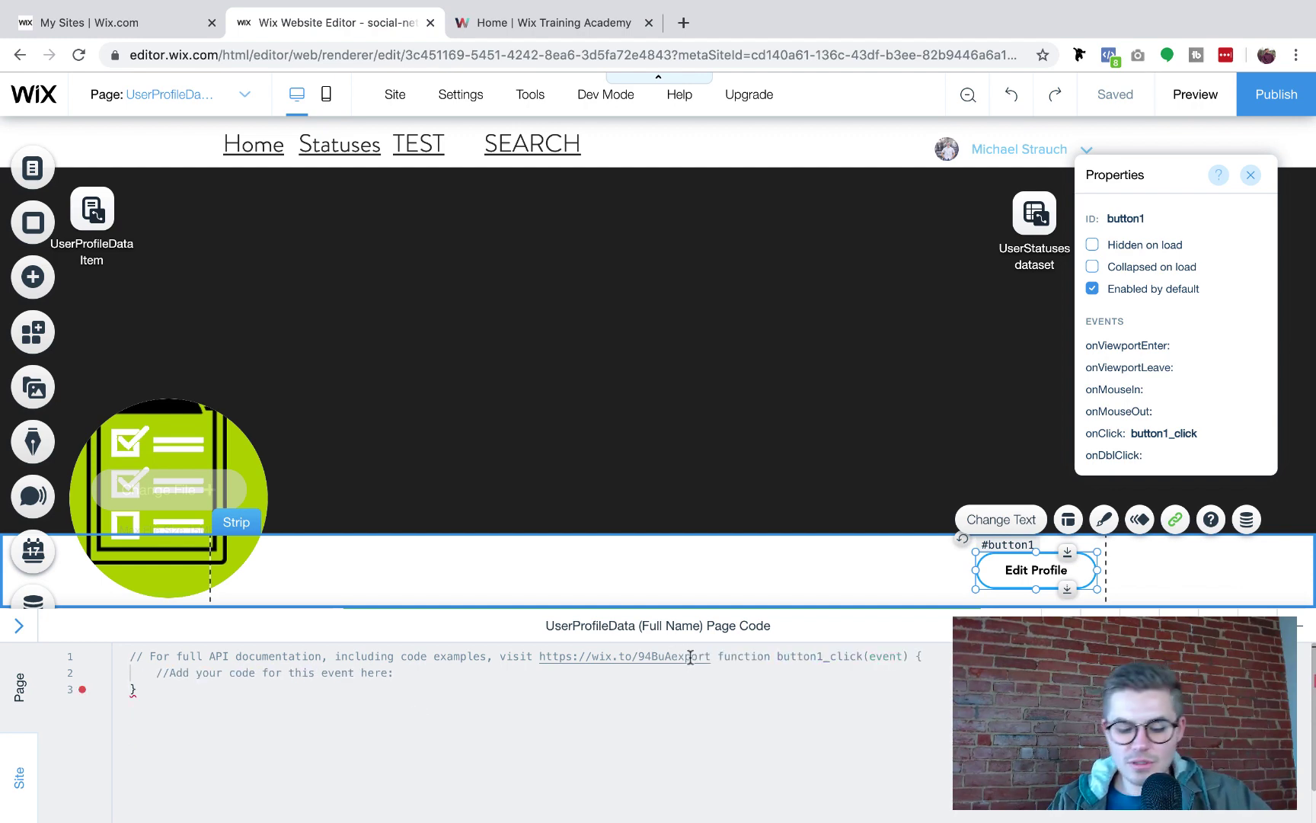
key(Return)
key(Return)
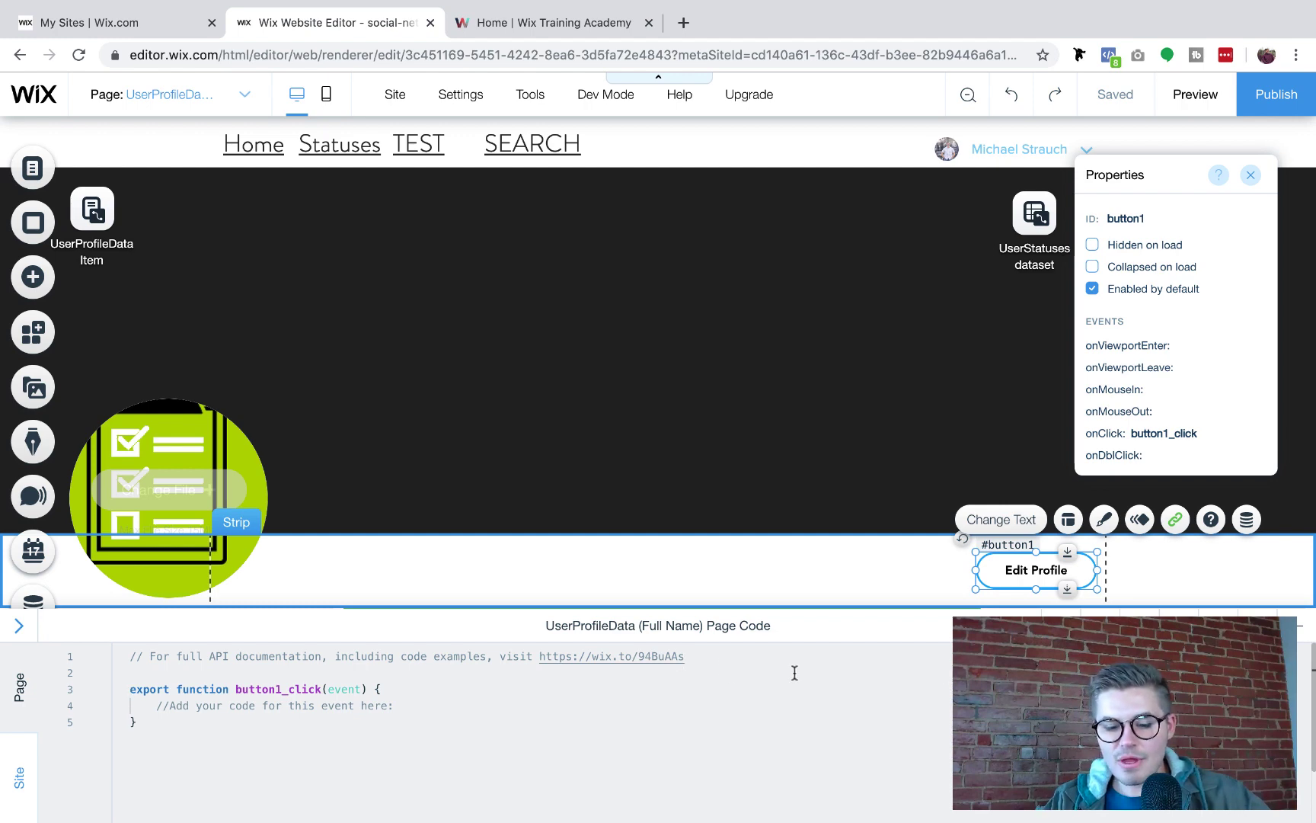
drag(690, 656, 231, 639)
key(BackSpace)
key(Delete)
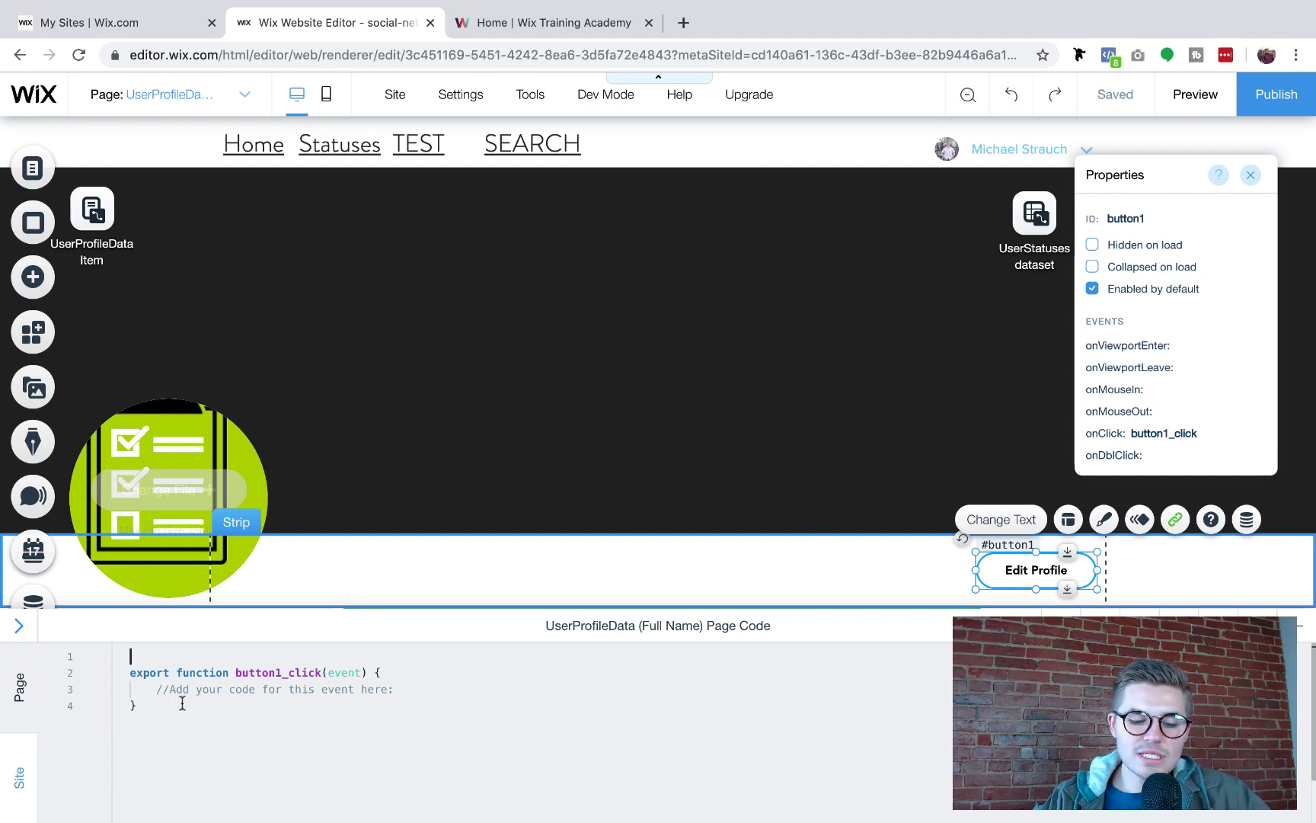
Replace the button1_click code with a pasted $w("#profilePictureUpload").show(); call
drag(176, 706, 112, 667)
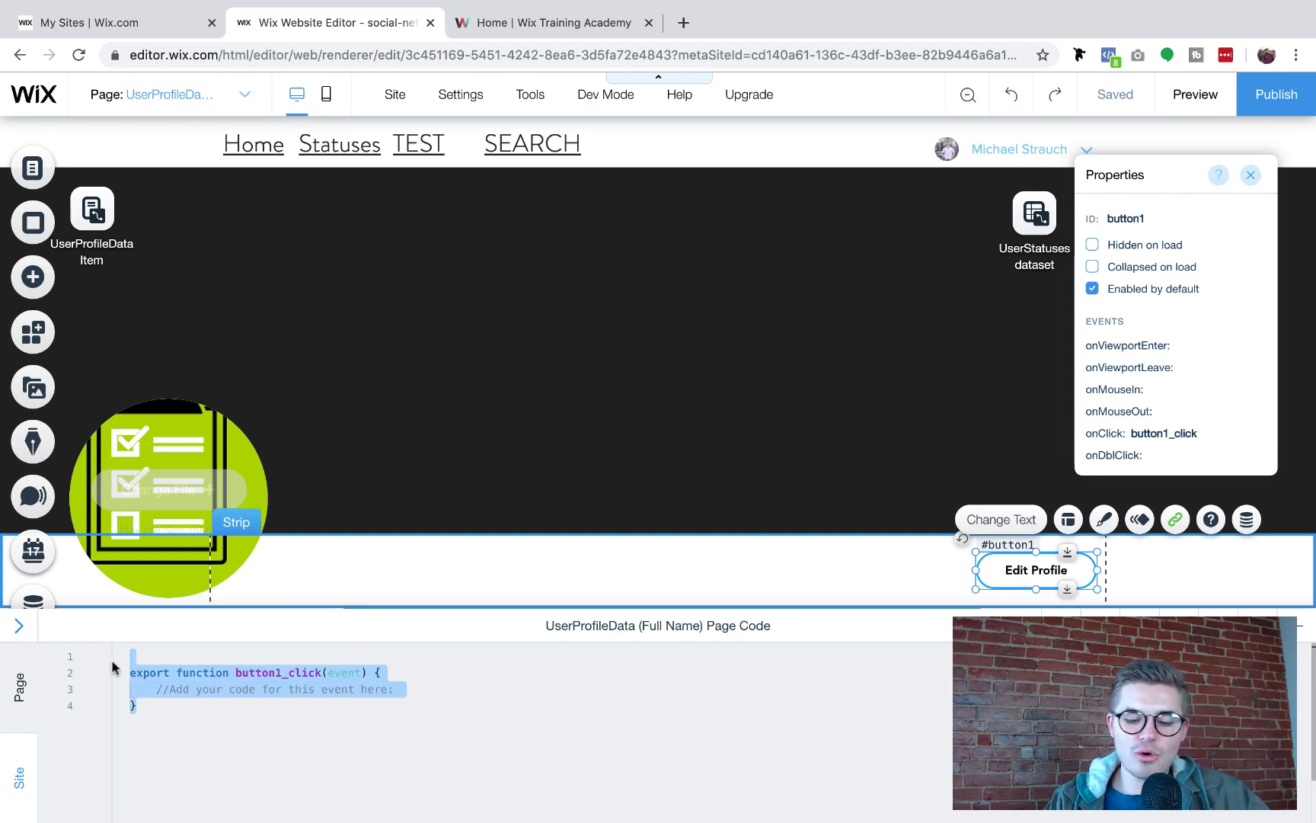
key(BackSpace)
text(export function button1_click(event) {  $w("#profilePictureUpload").show(); })
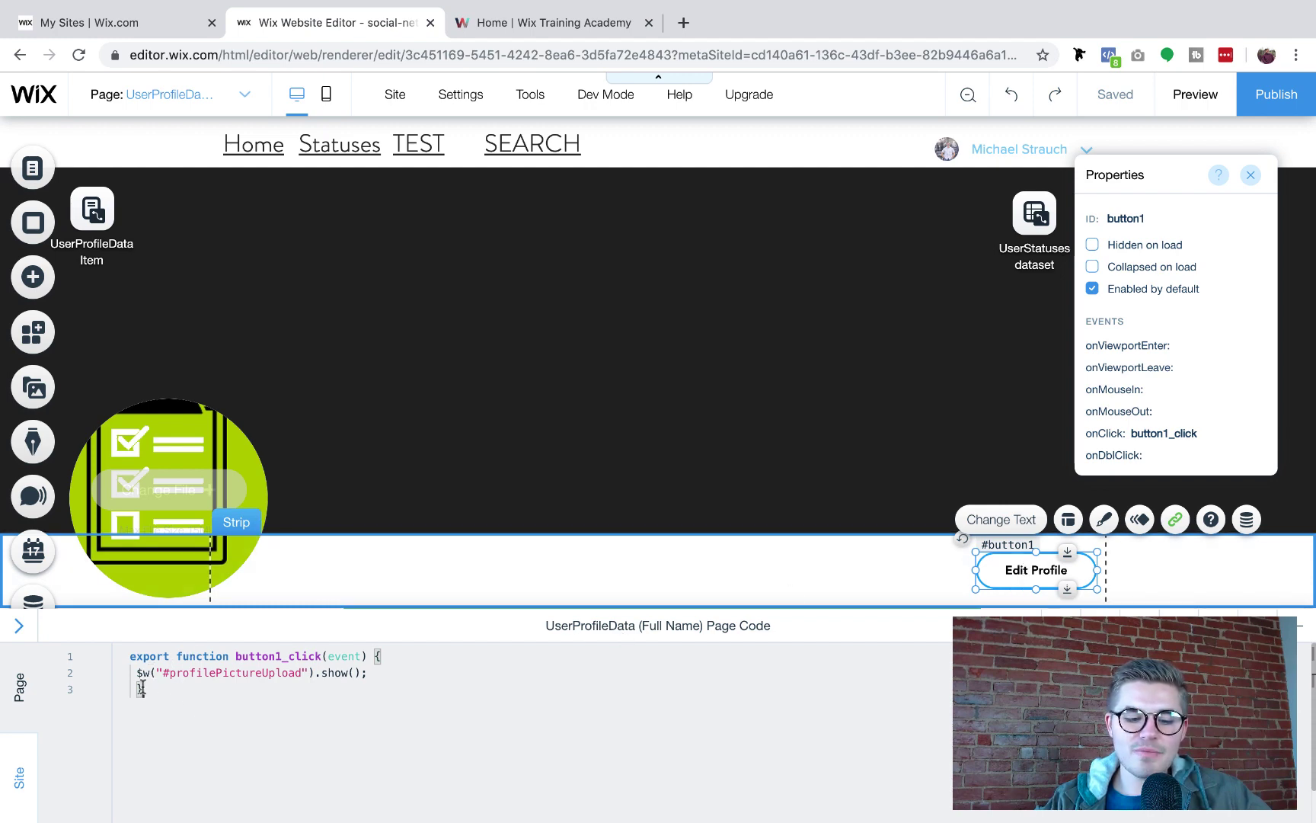
Review the #profilePictureUpload show call, then reselect the upload element and Edit Profile button
drag(163, 673, 302, 673)
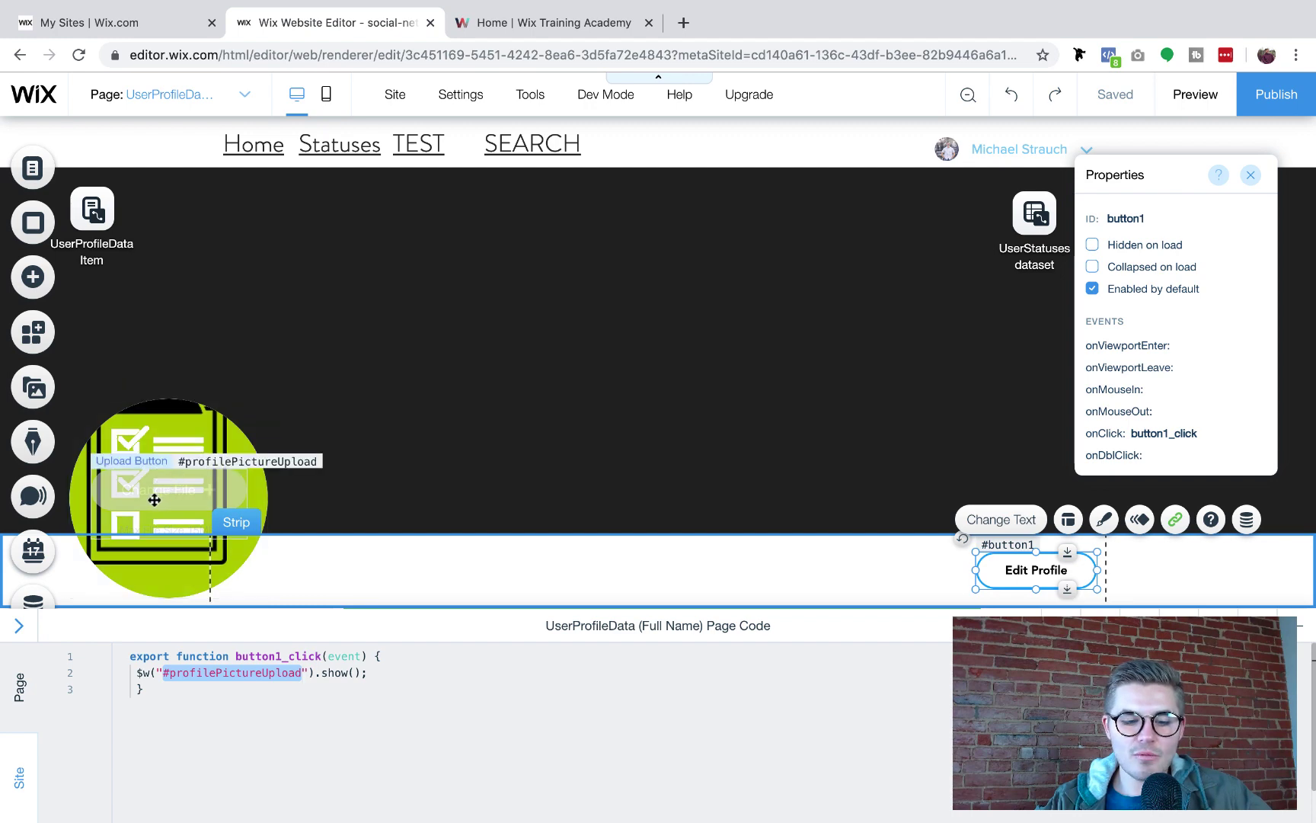
click(338, 673)
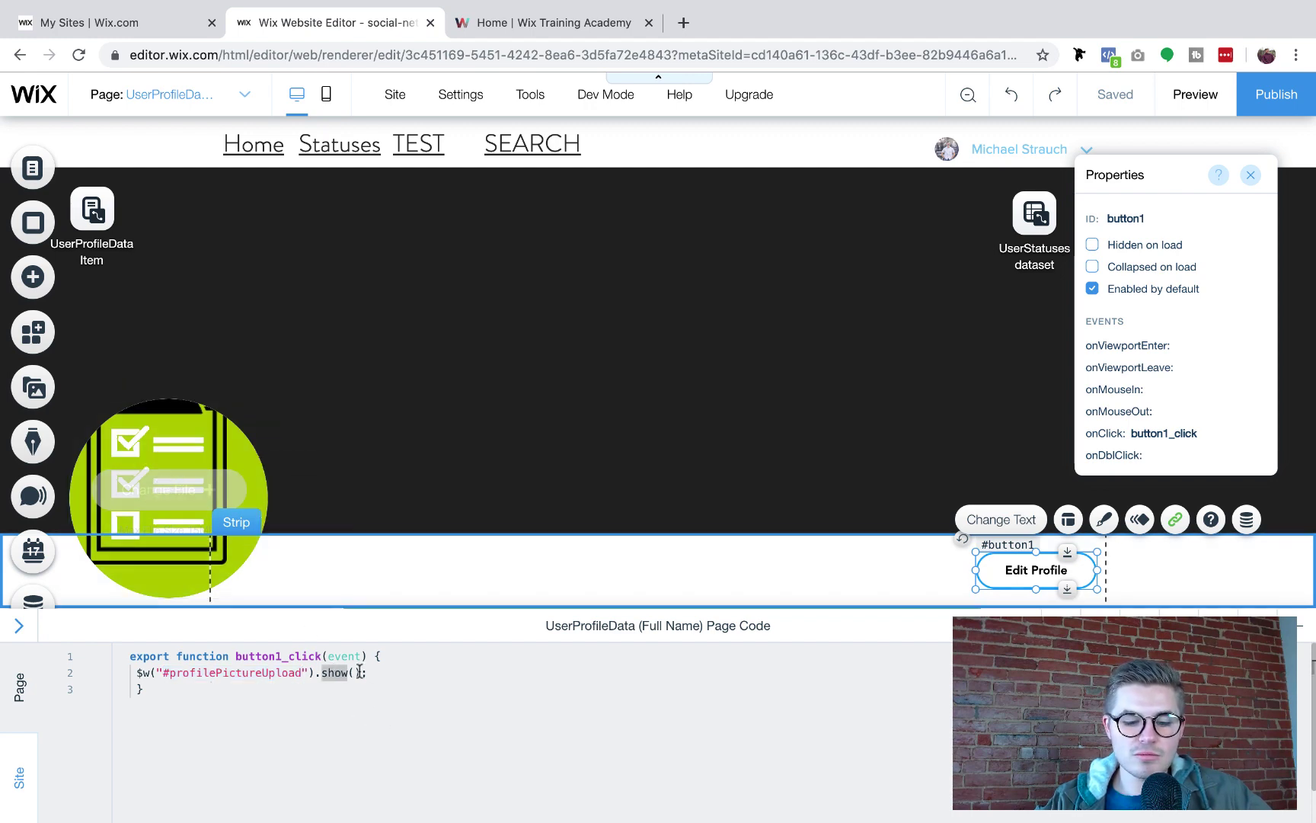
click(355, 694)
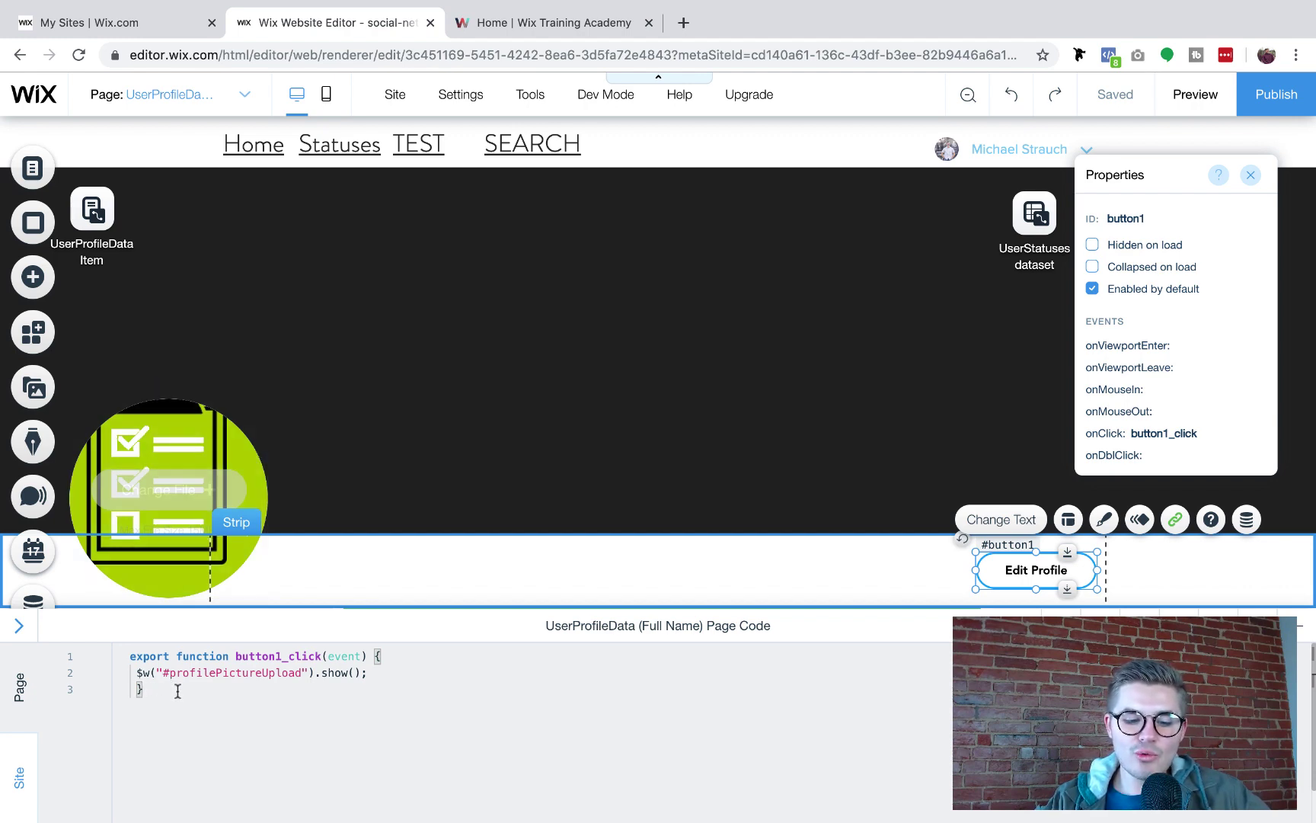
drag(172, 687, 118, 659)
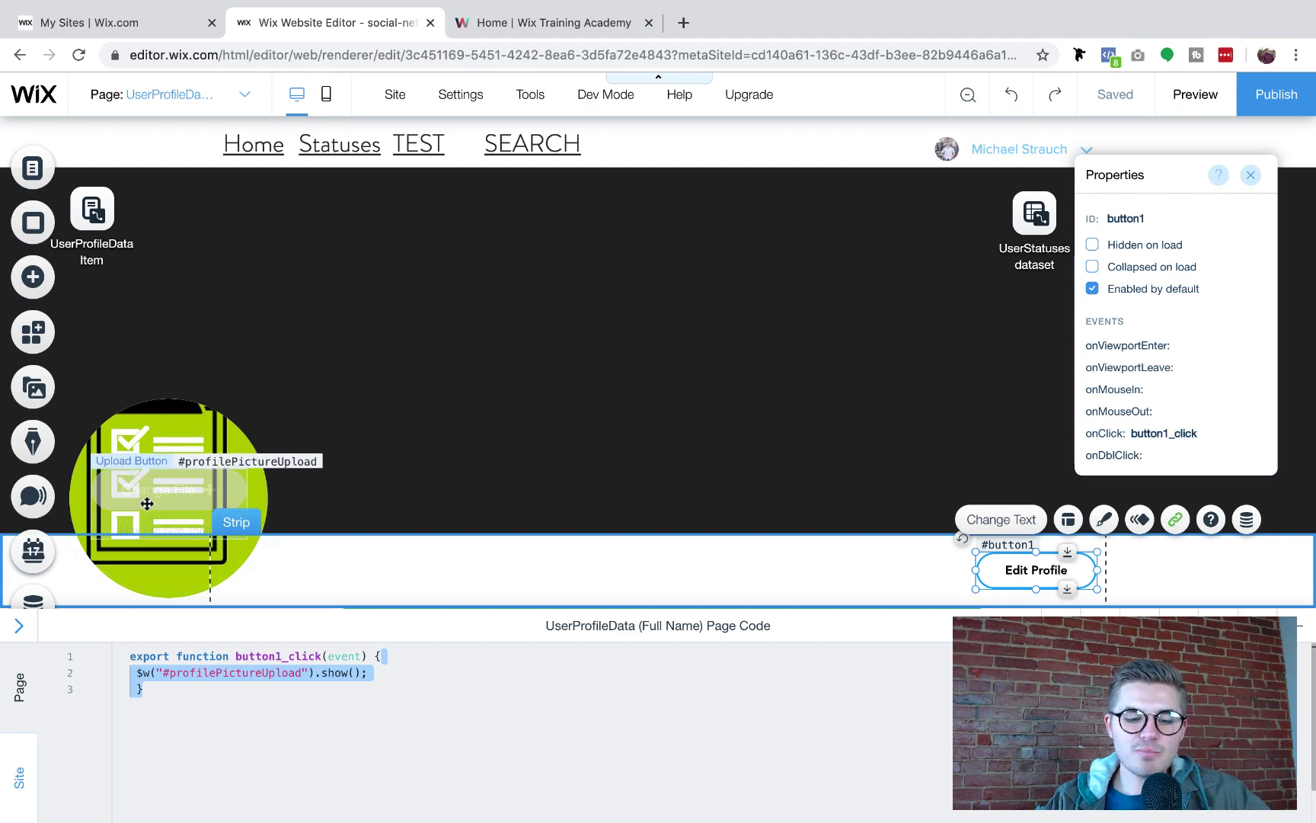
click(168, 487)
click(1042, 571)
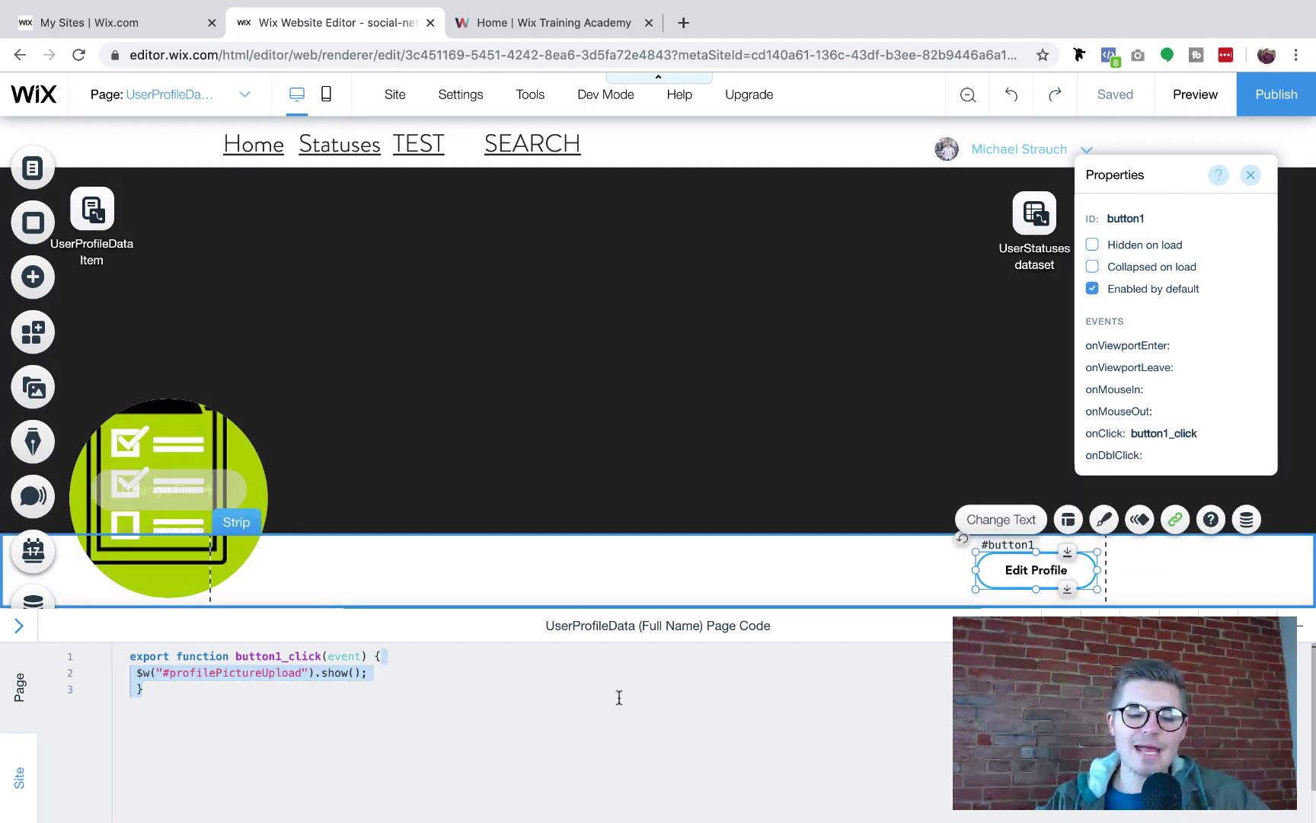
click(336, 673)
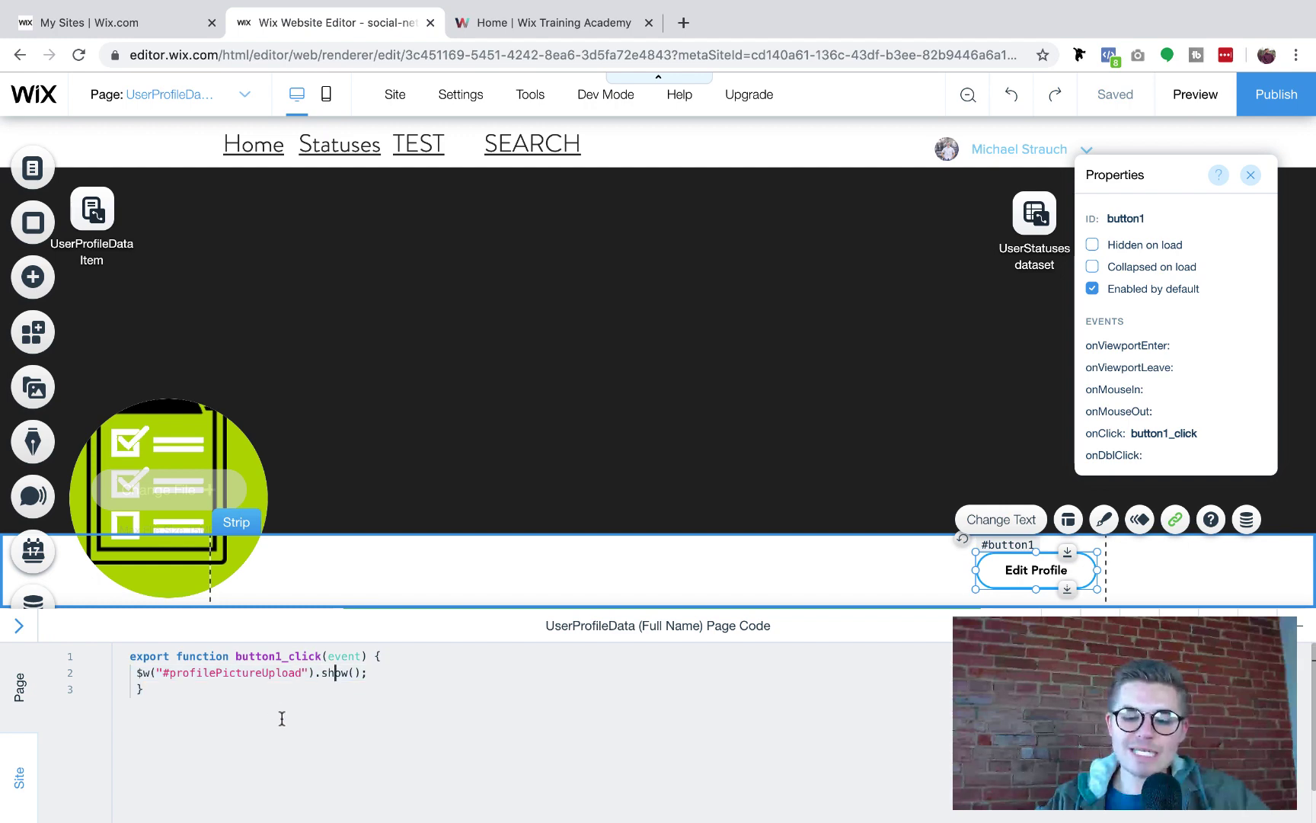
Collapse the page code and select the Change File upload button on the photo
click(1301, 625)
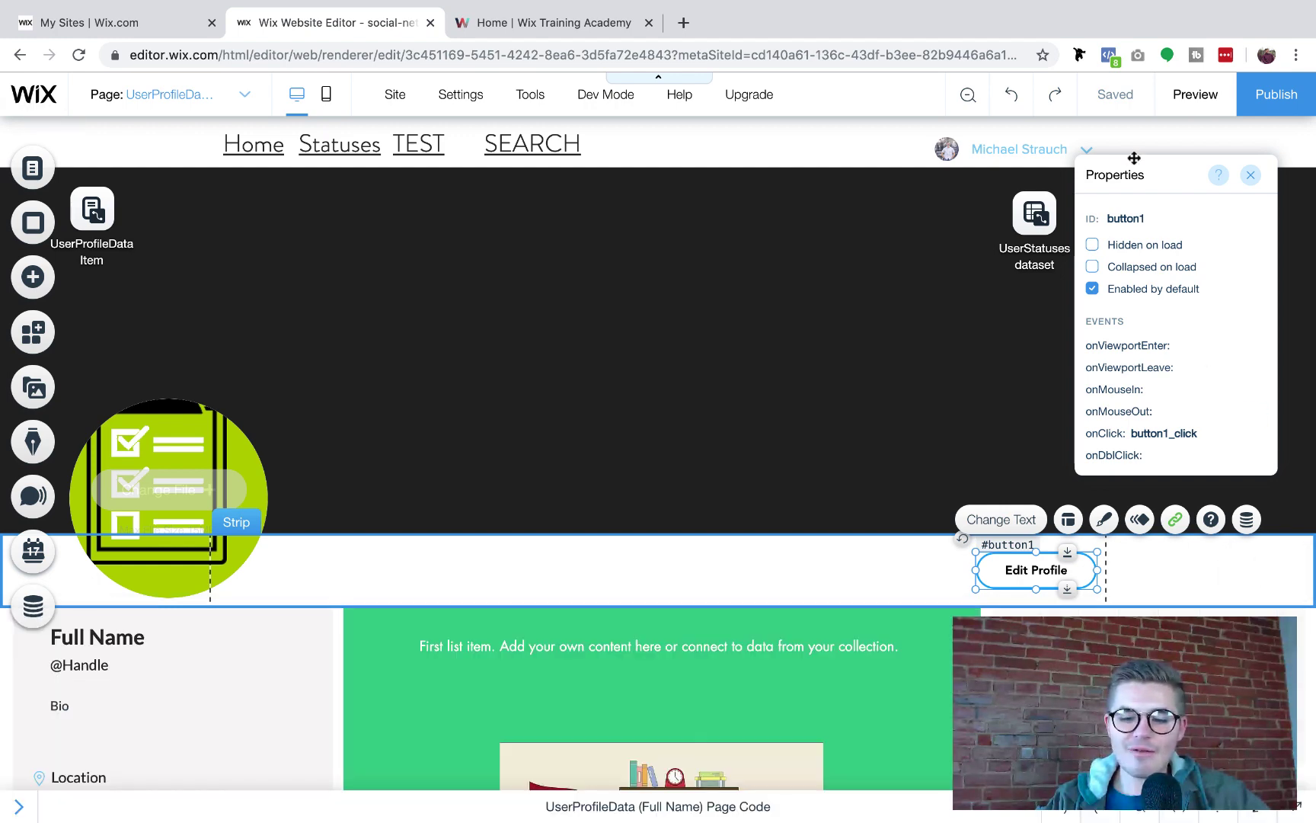
mouse_move(1110, 101)
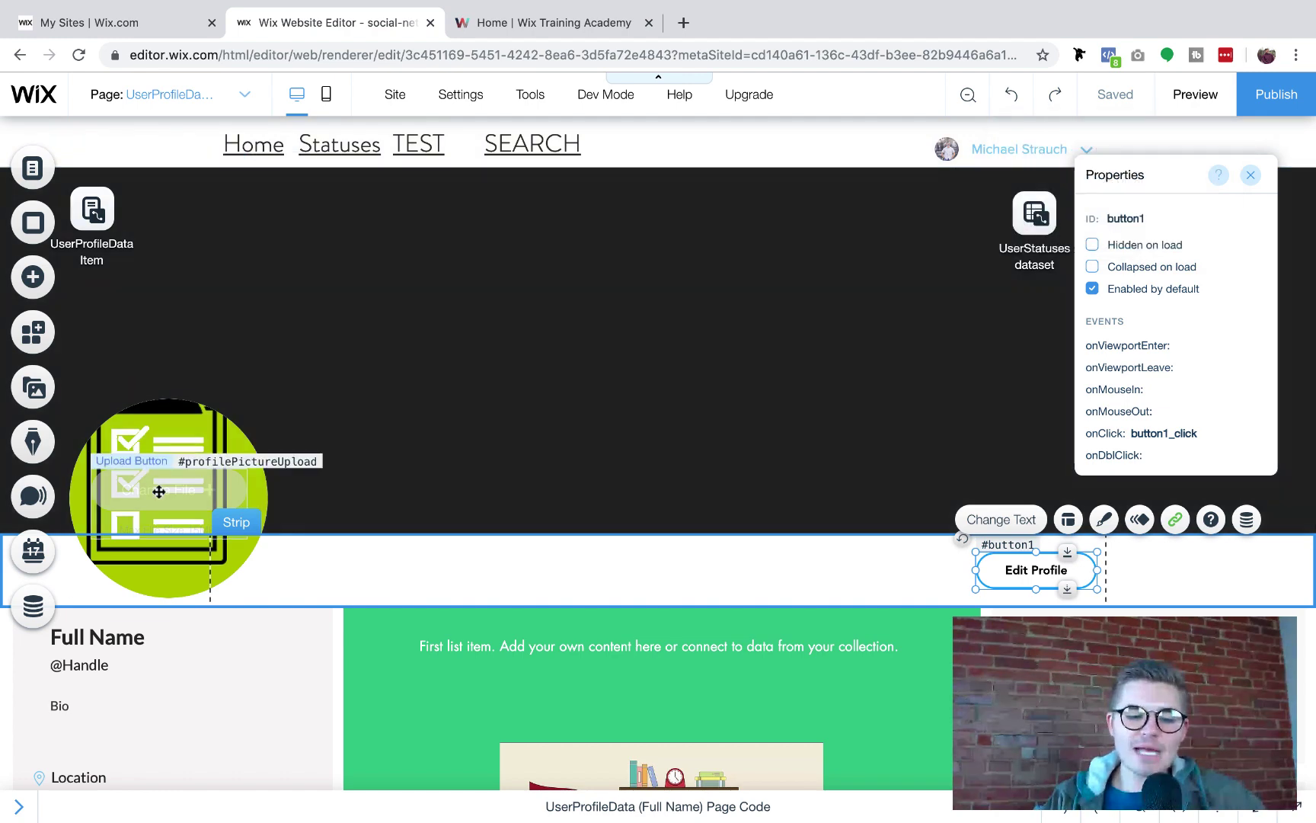
click(159, 491)
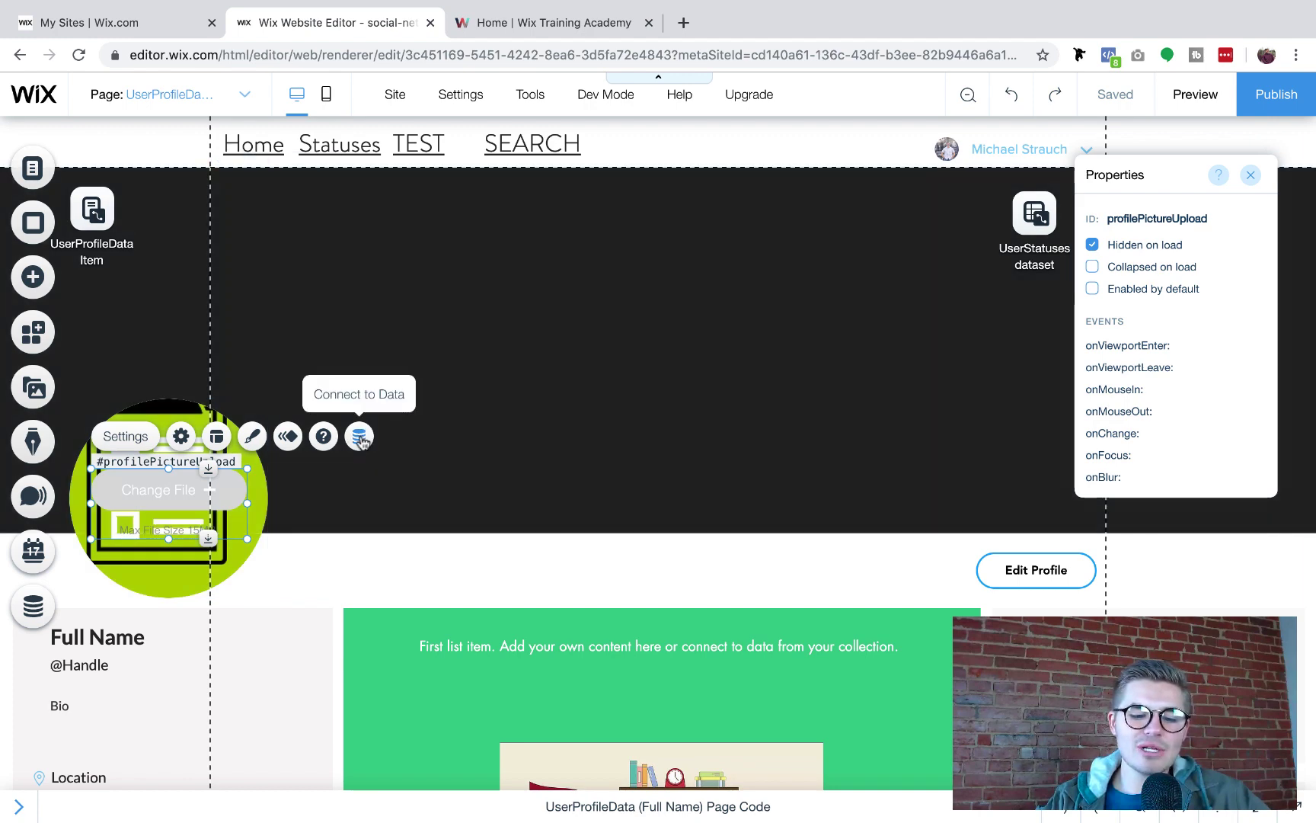
Connect the upload to the UserProfileData Item dataset, storing files in Profile Picture (Image)
click(359, 437)
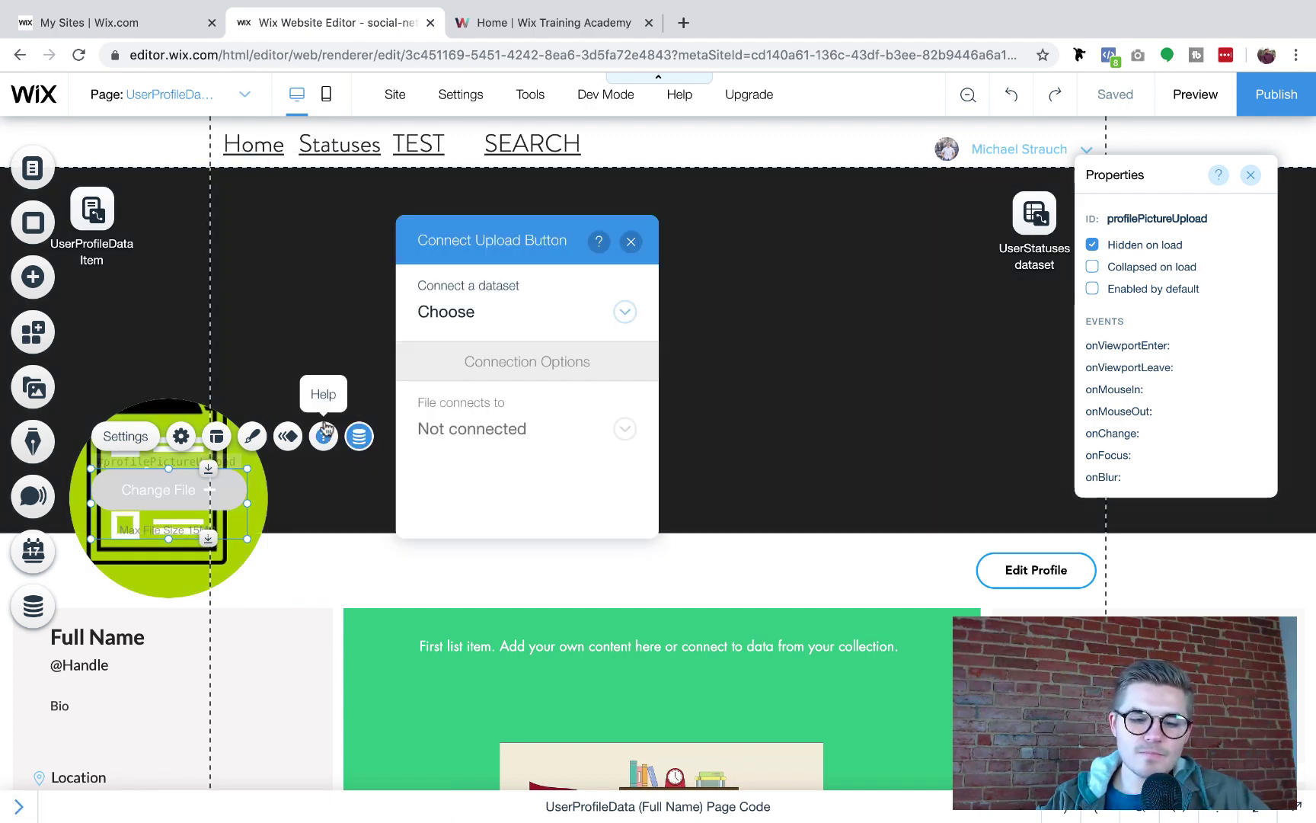
click(567, 311)
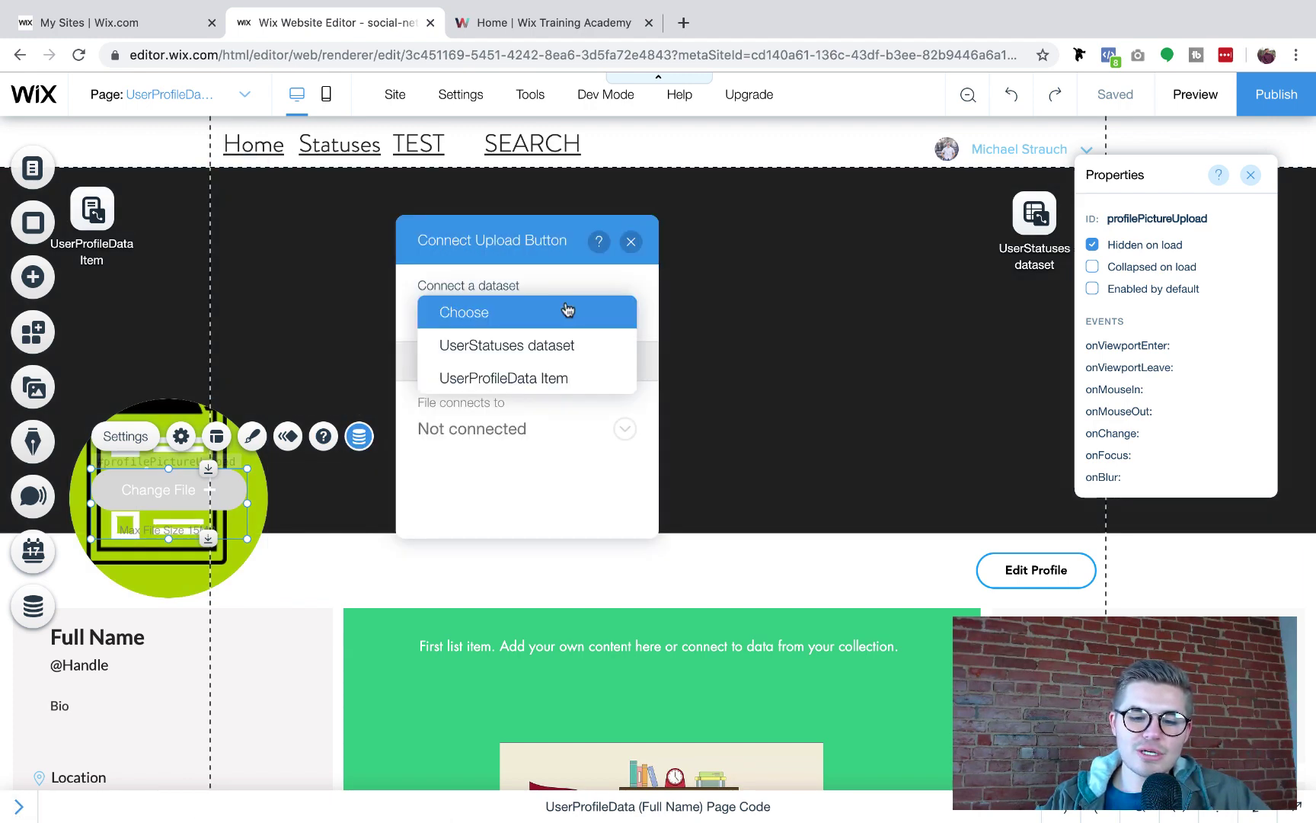
click(568, 380)
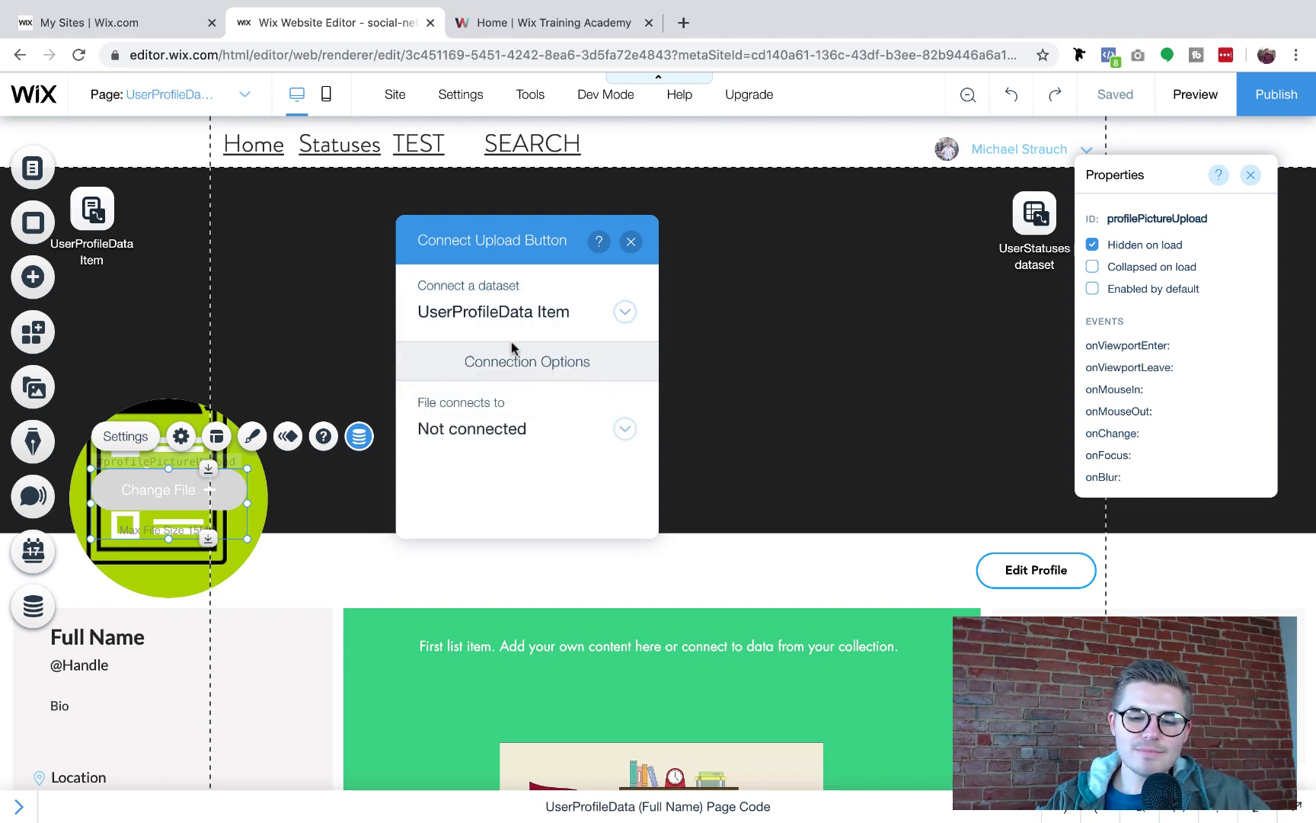
click(561, 429)
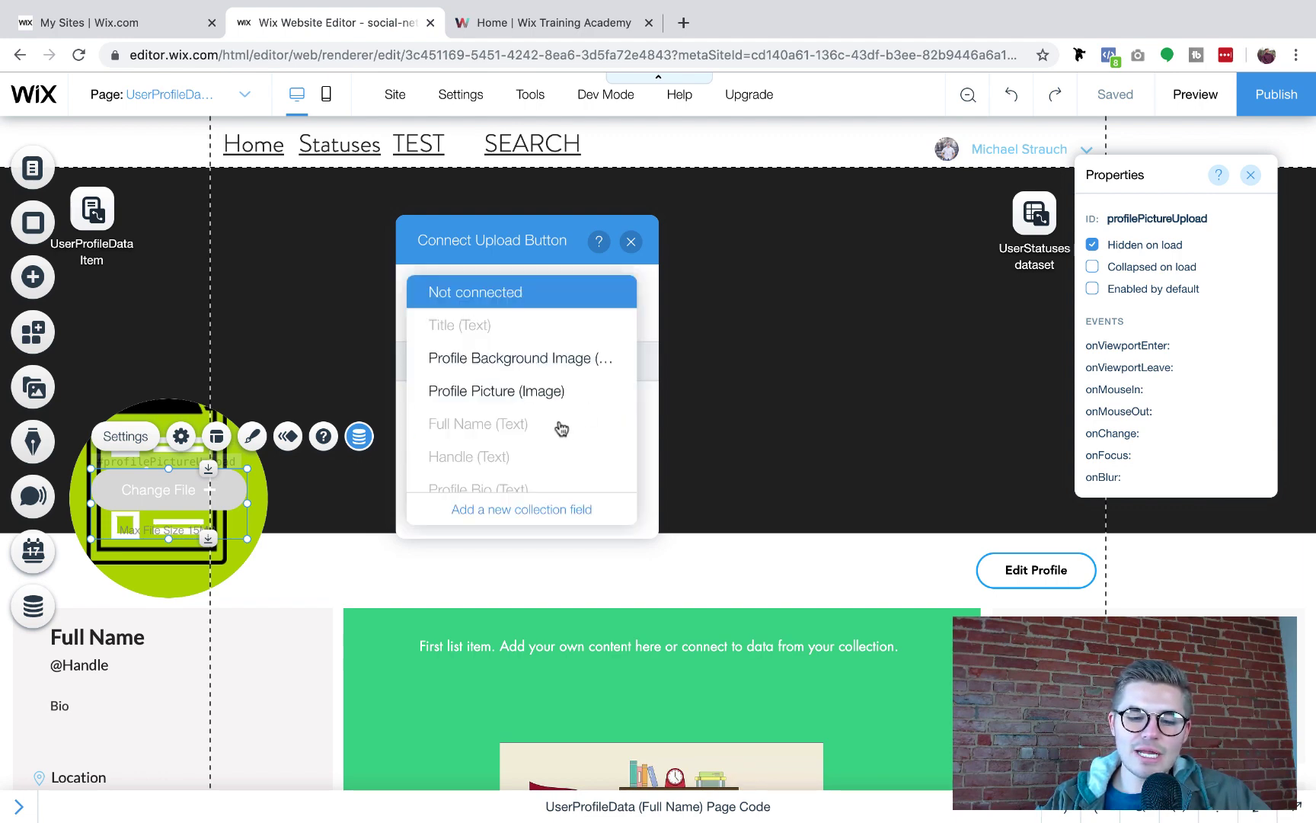
click(553, 390)
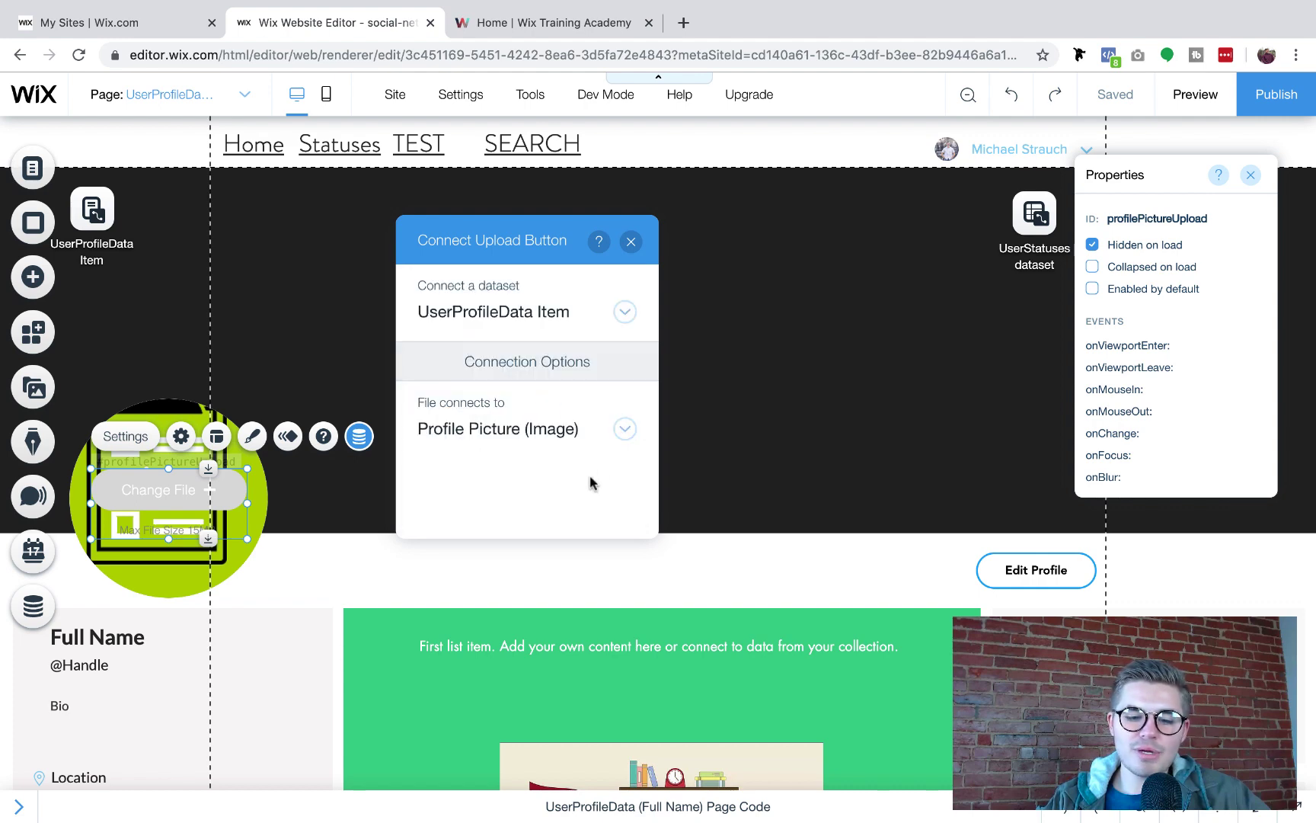
click(631, 242)
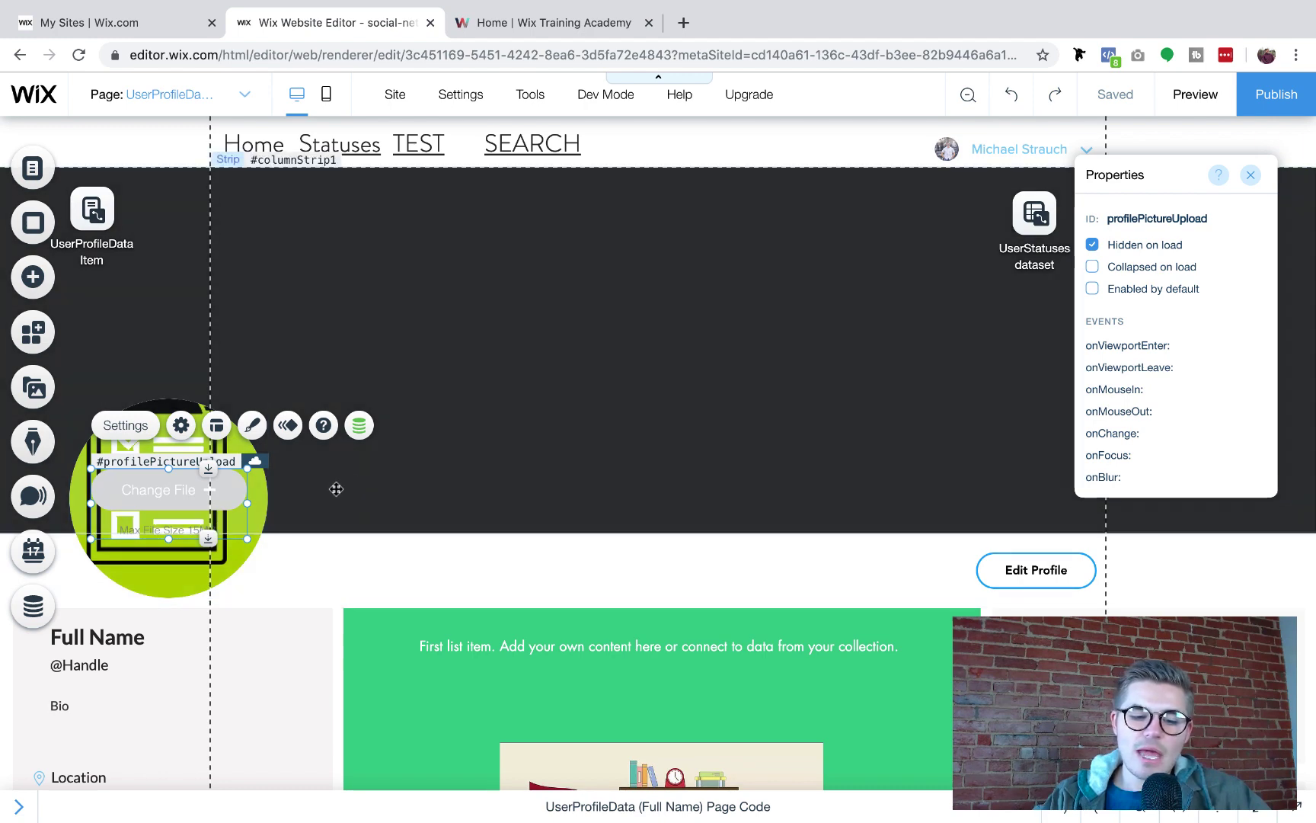
scroll(336, 488, down, 3)
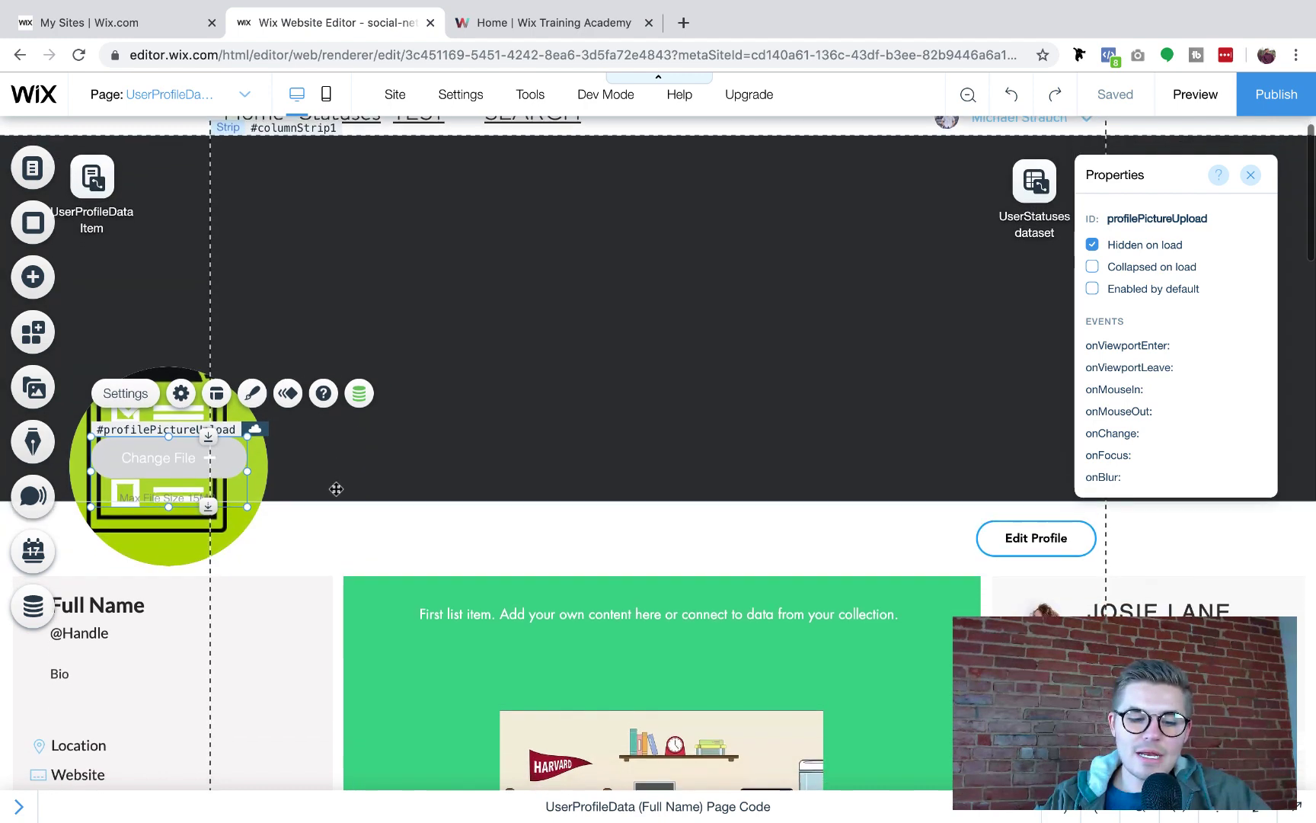
scroll(336, 488, down, 1)
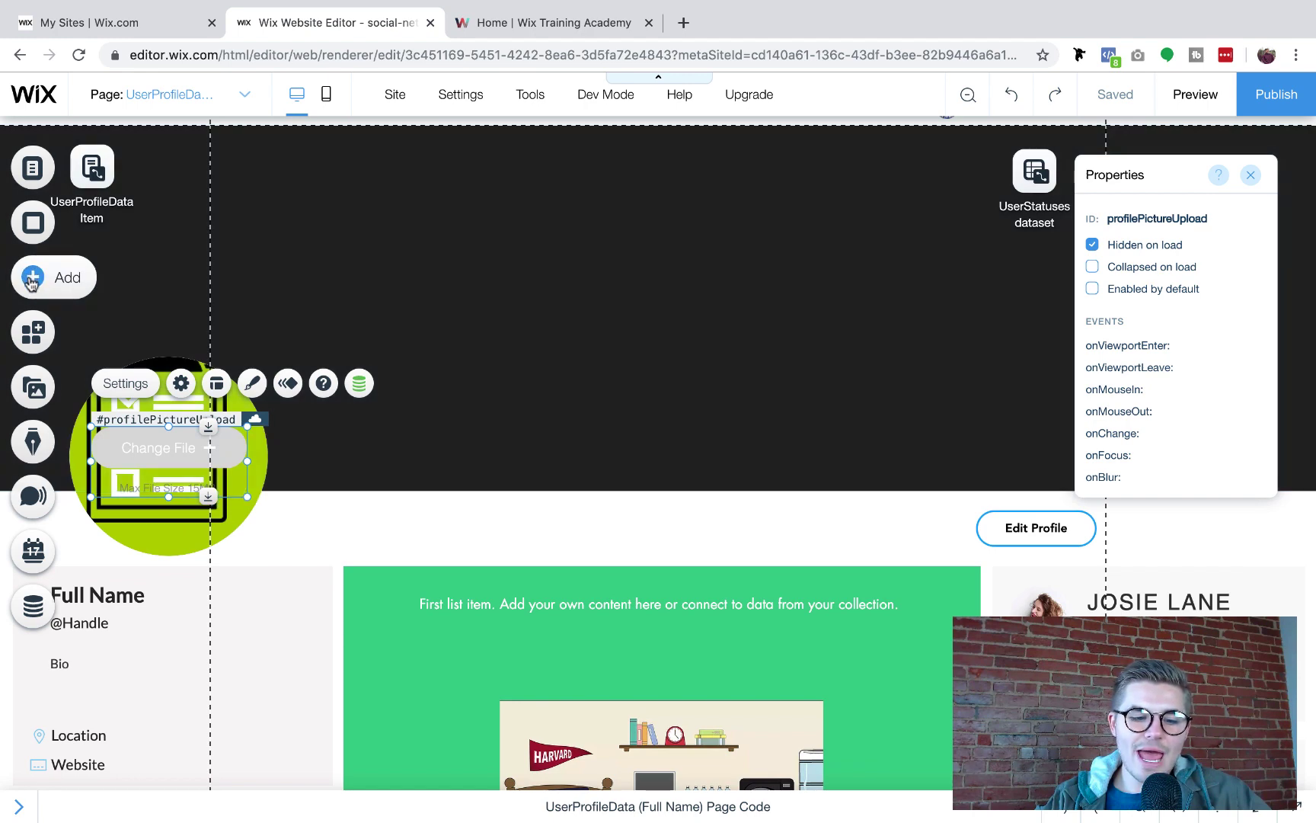
click(31, 279)
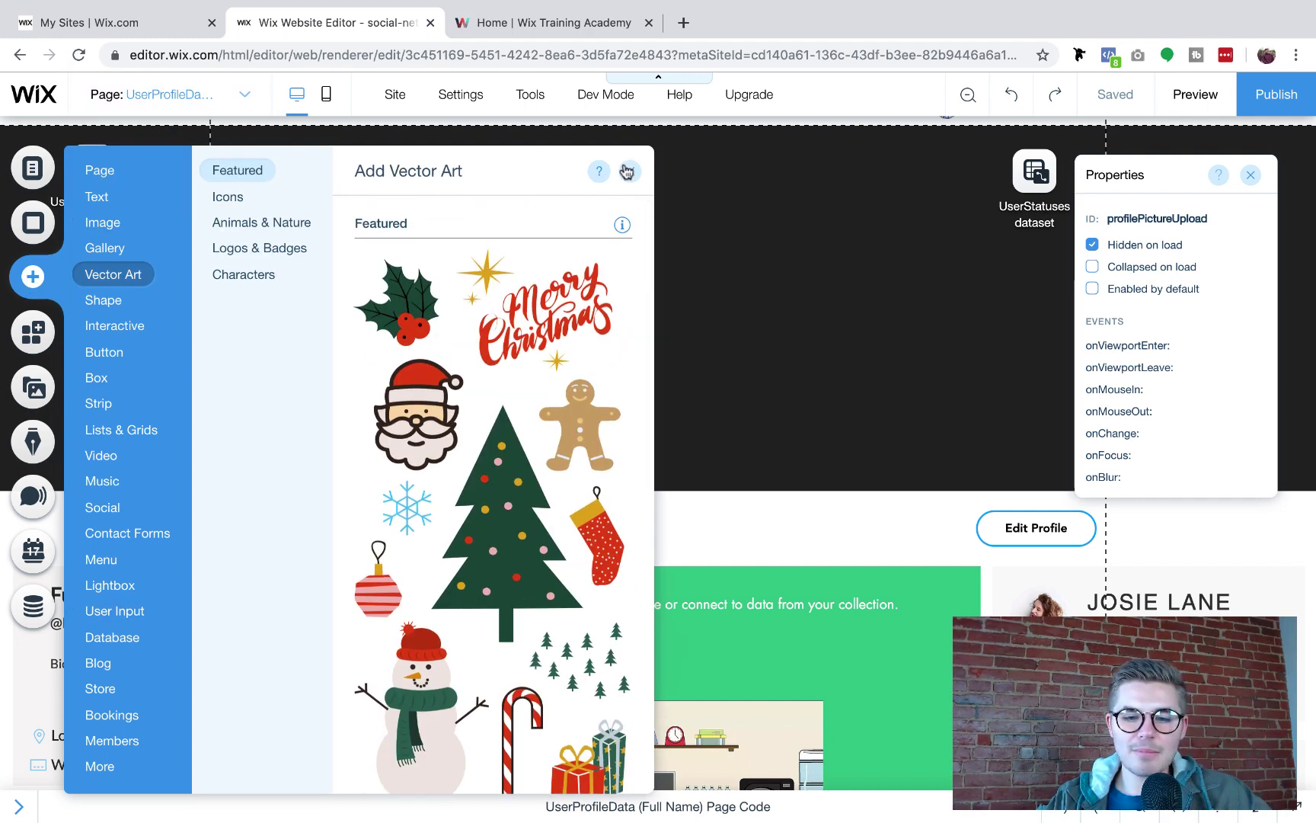
click(626, 171)
Duplicate the Edit Profile button and place the copy to its left
click(1035, 527)
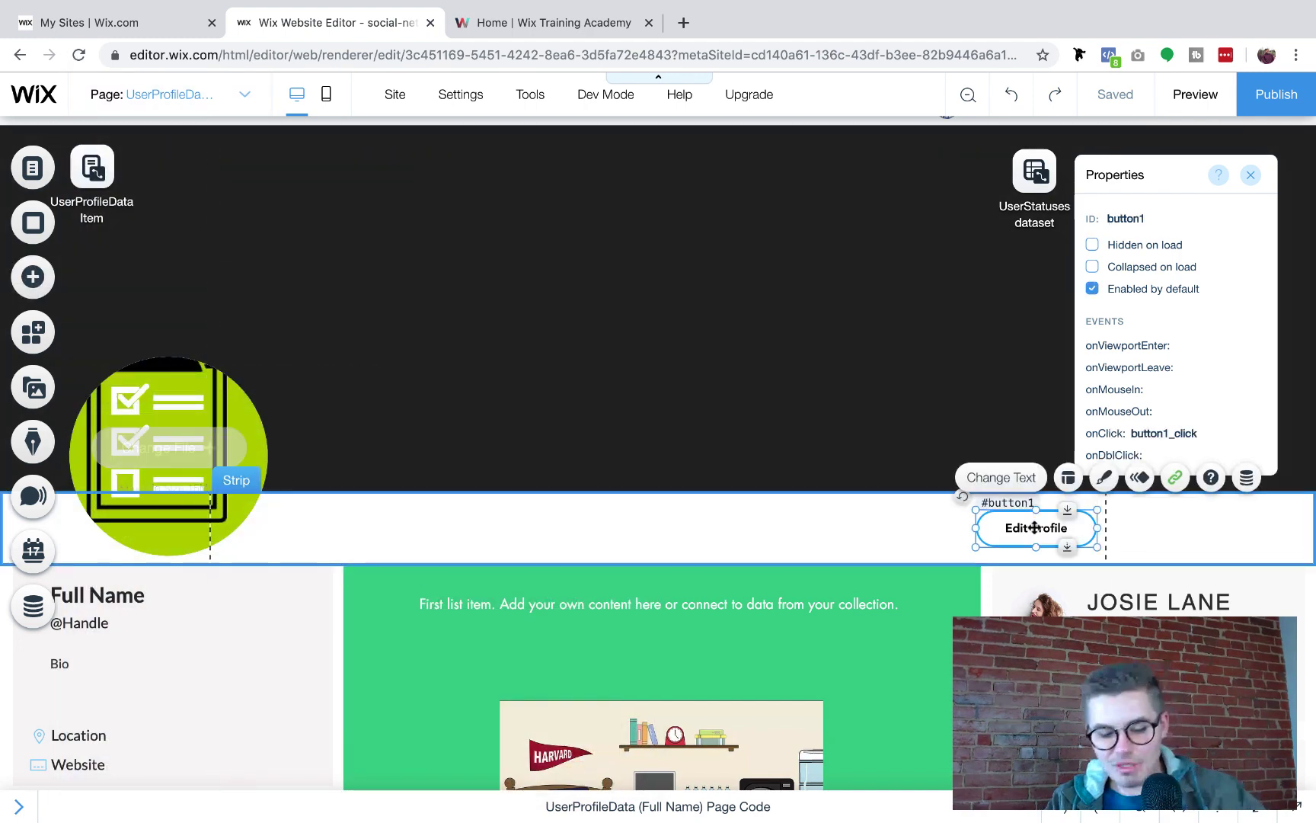
key(ctrl+d)
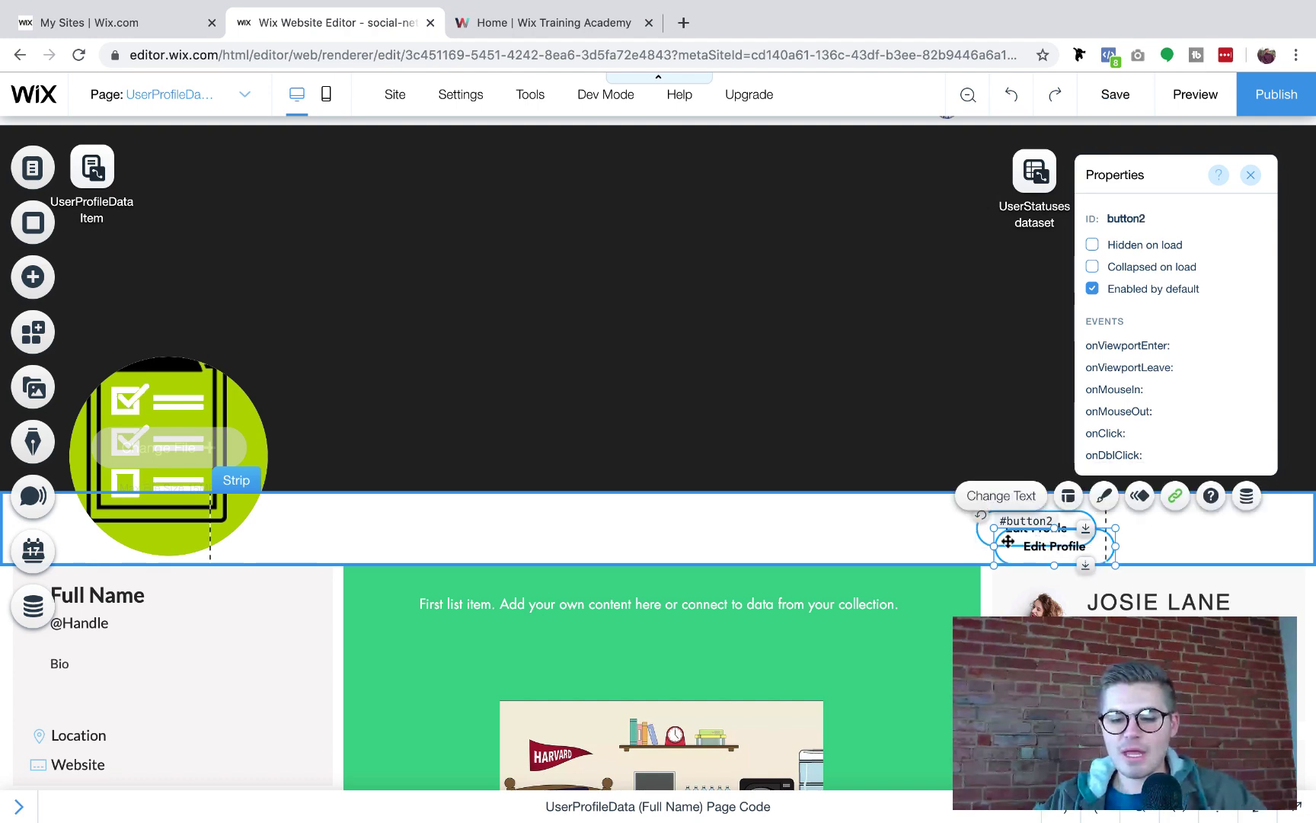
drag(1035, 537, 881, 526)
Relabel the copied button 'Save Profile Edits' and close its settings
double_click(924, 528)
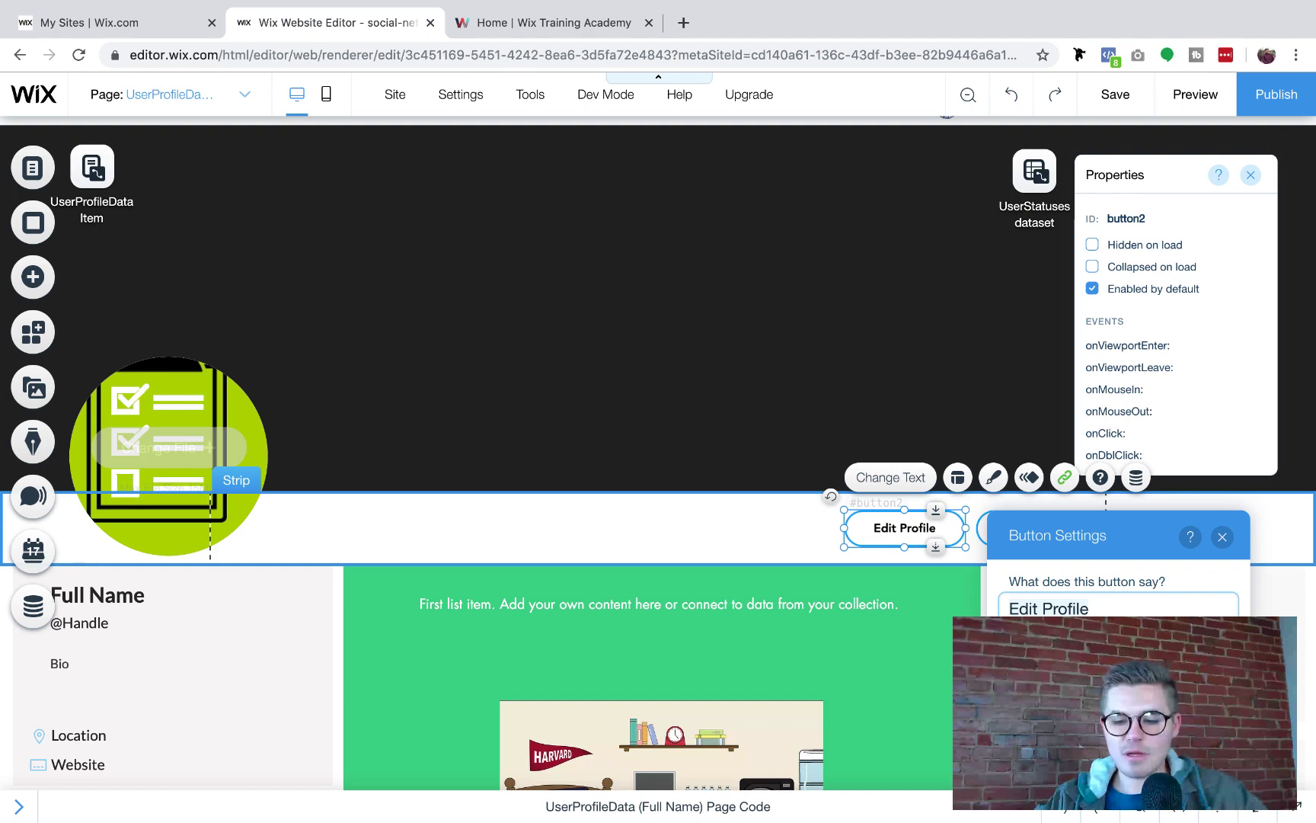
text(Save Profu)
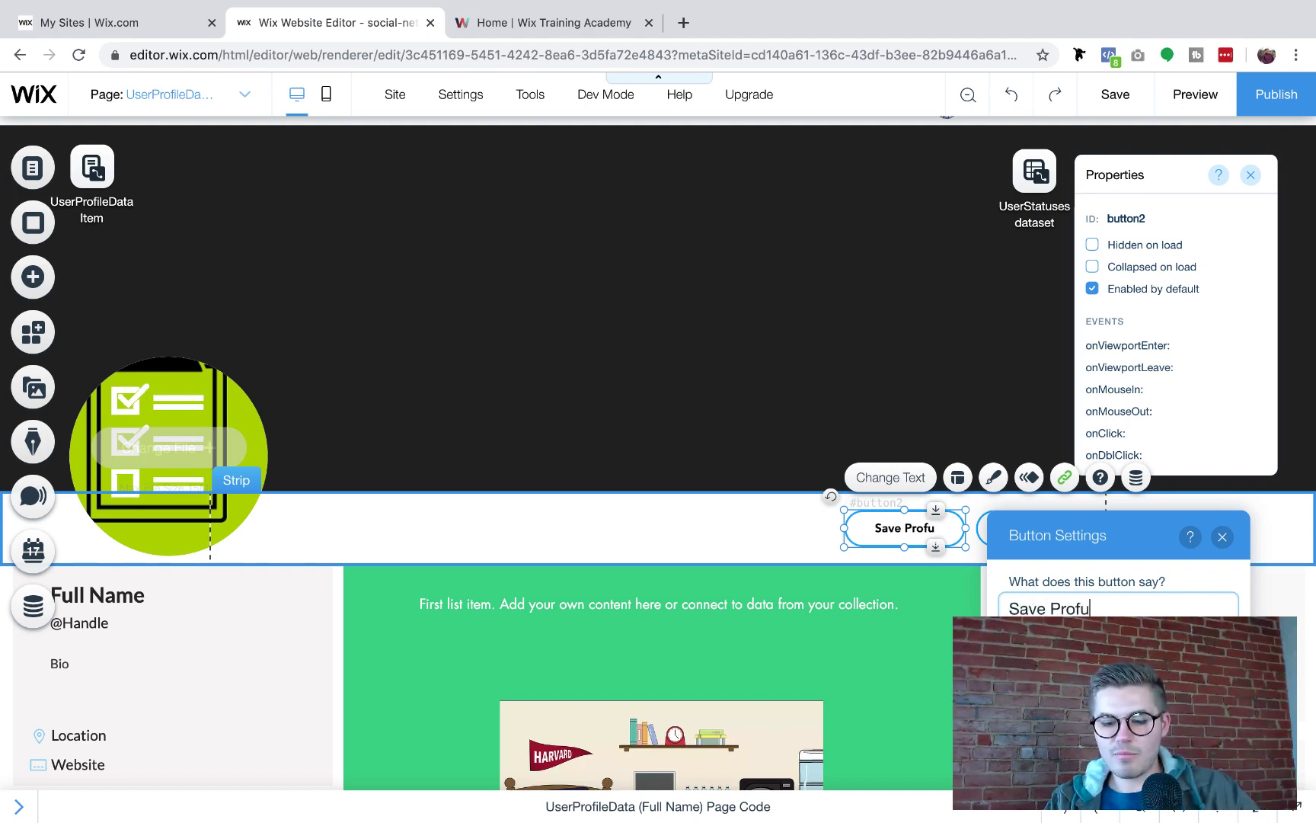
key(BackSpace)
text(ile E)
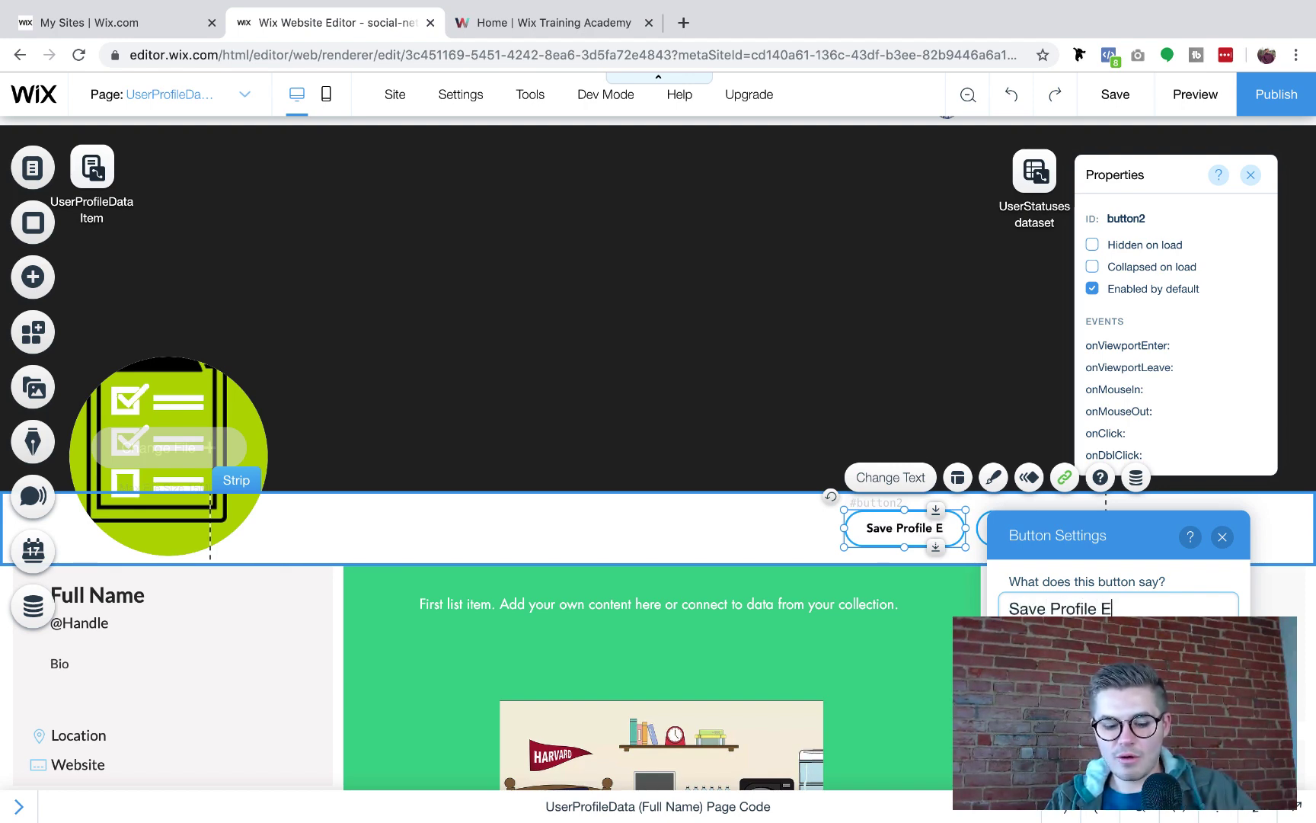
text(dits)
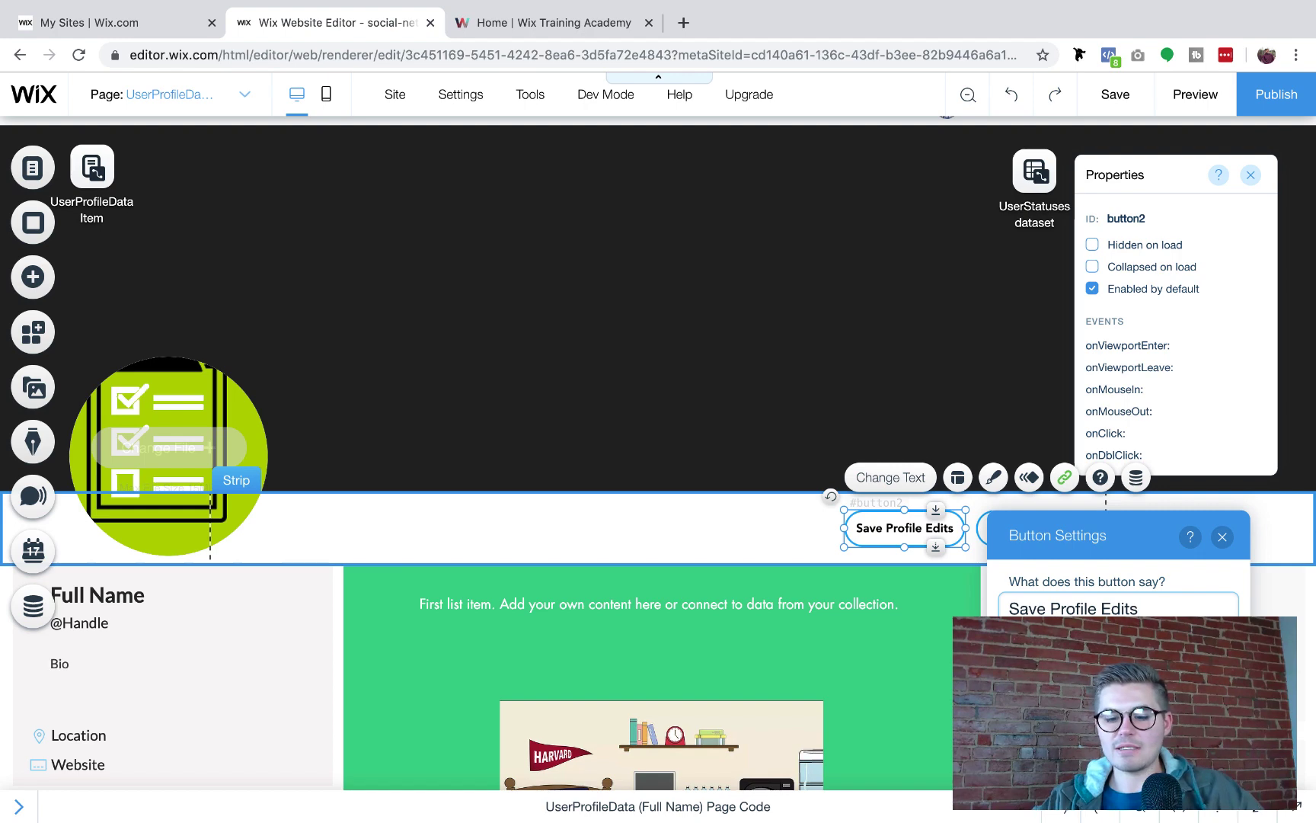
click(1221, 537)
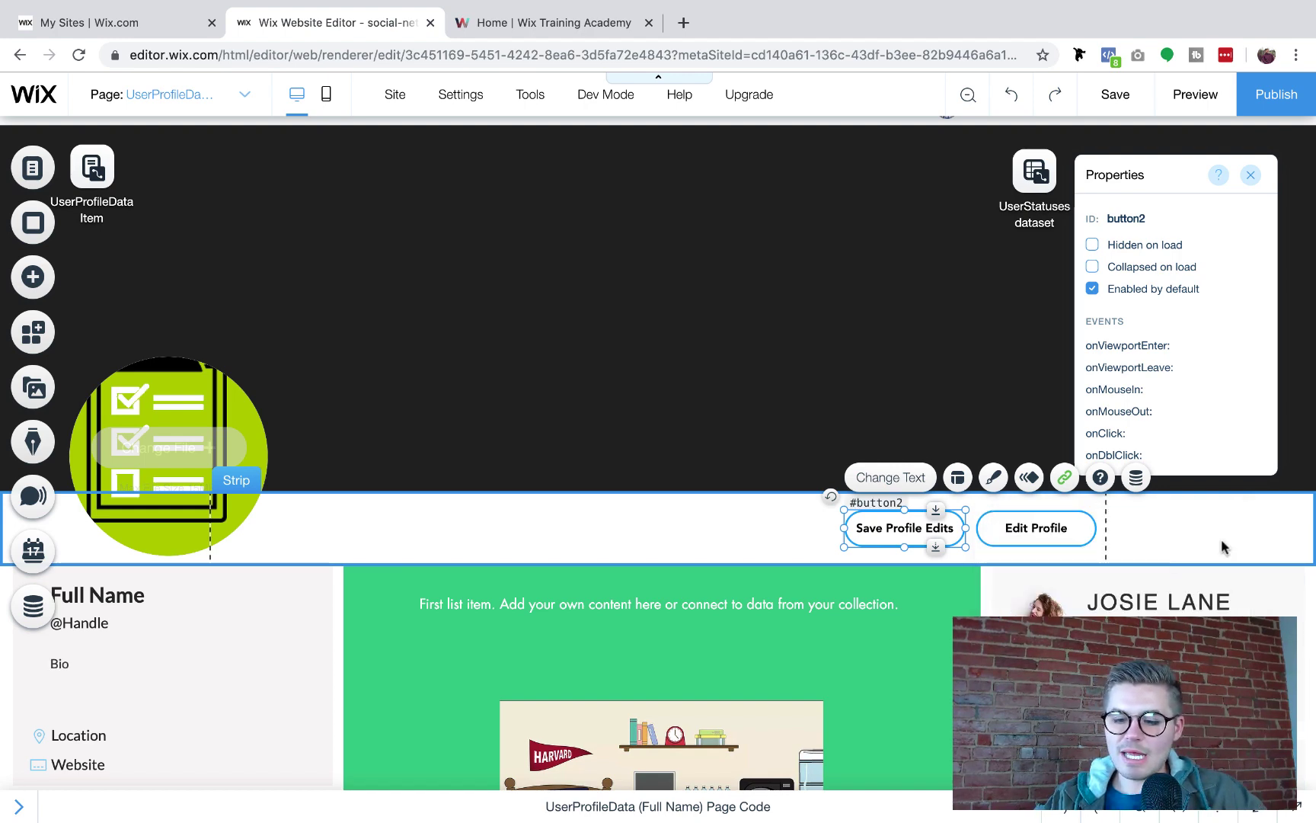
Link button2 to the UserProfileData Item dataset, leaving its click action unchanged
click(1135, 478)
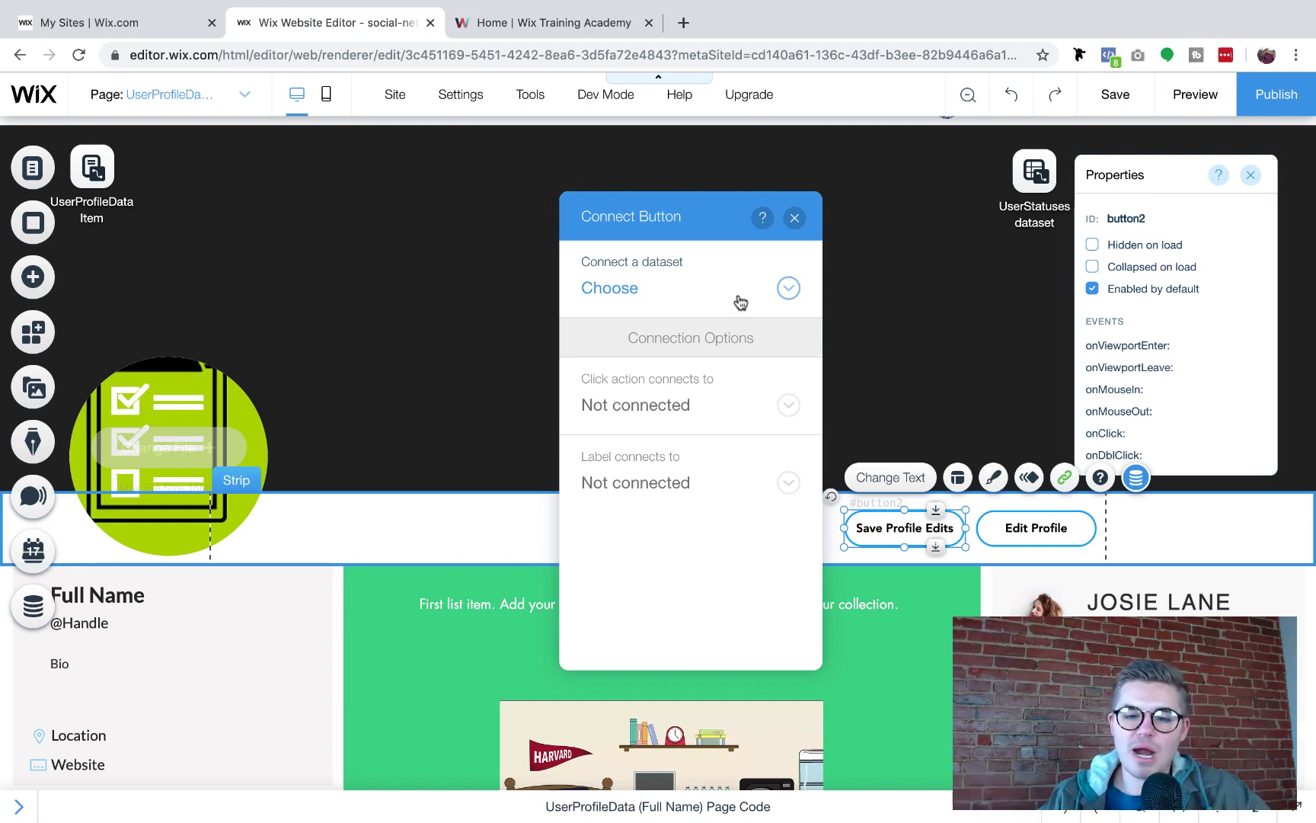
click(705, 294)
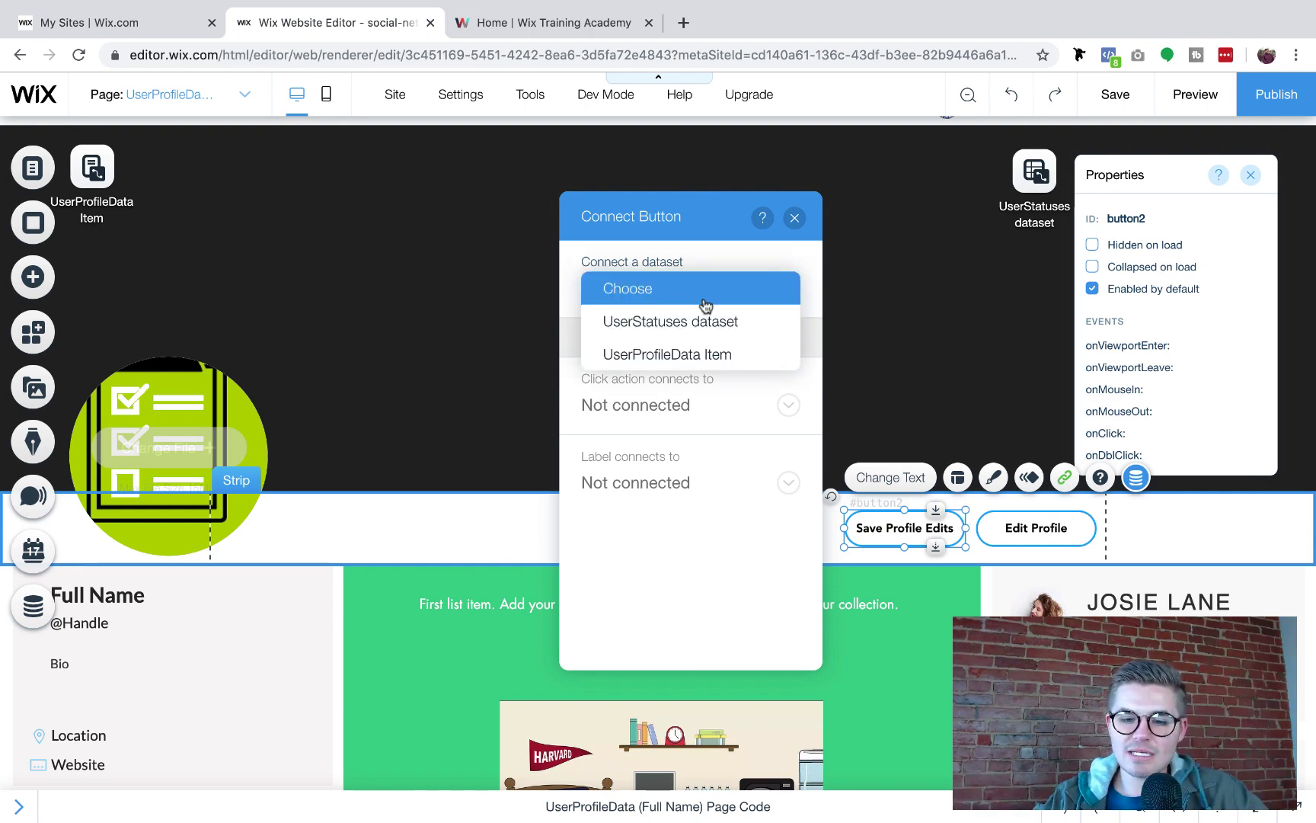
click(693, 358)
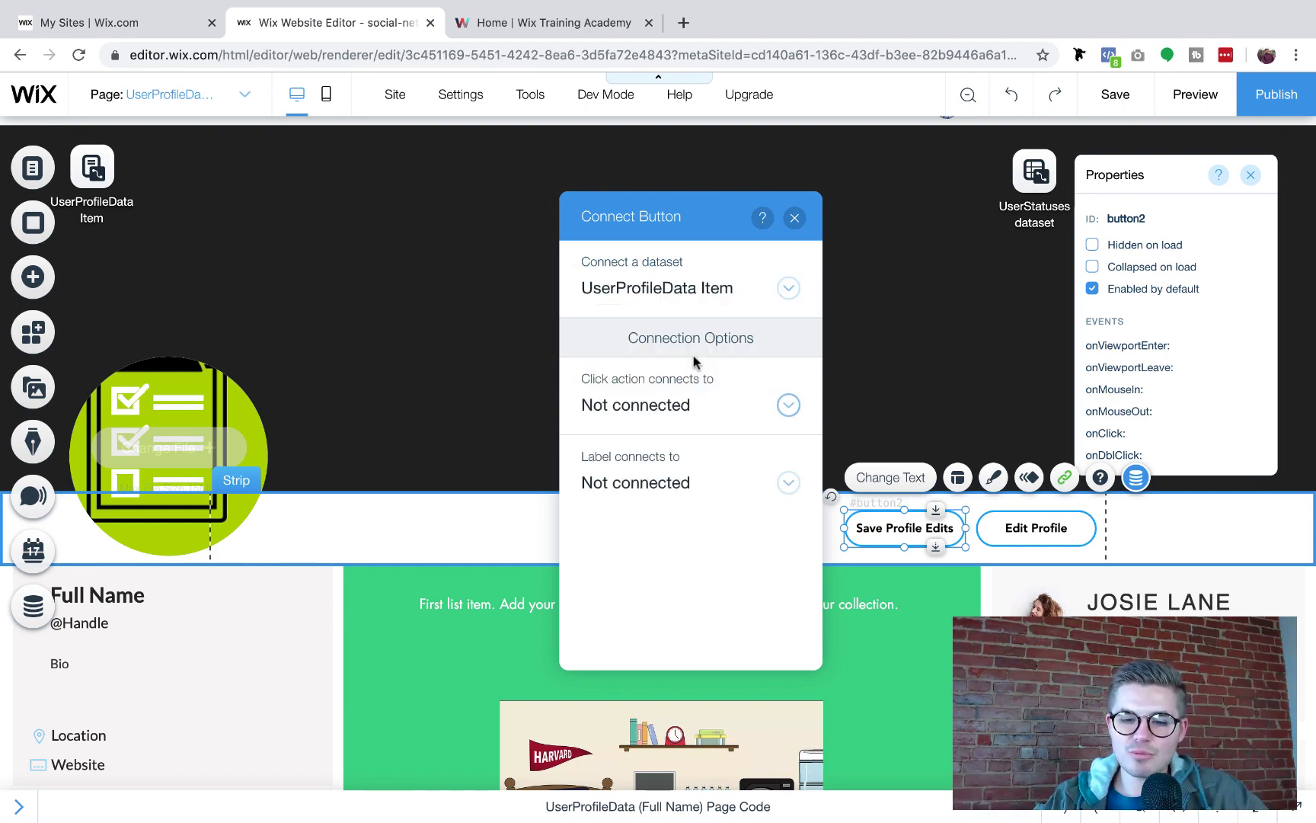
click(708, 409)
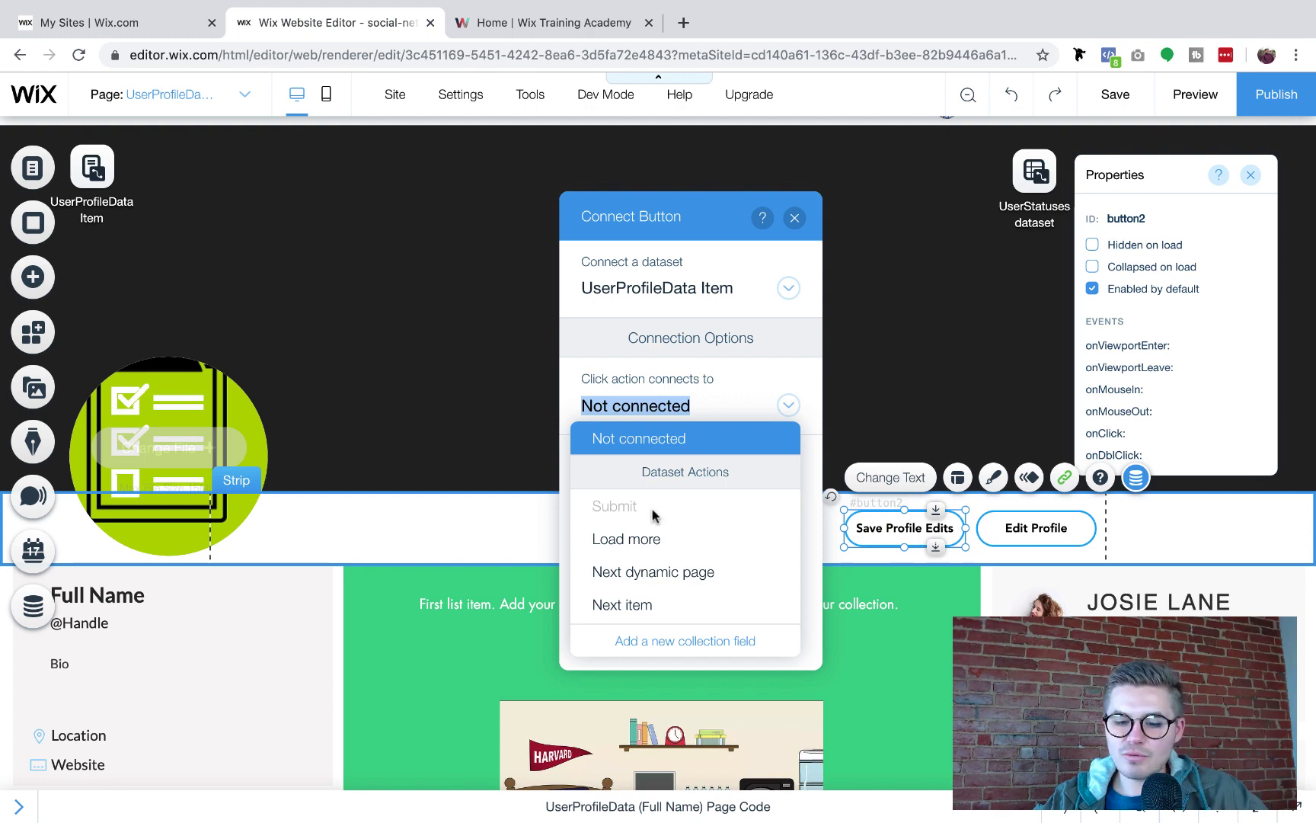
click(704, 412)
click(793, 217)
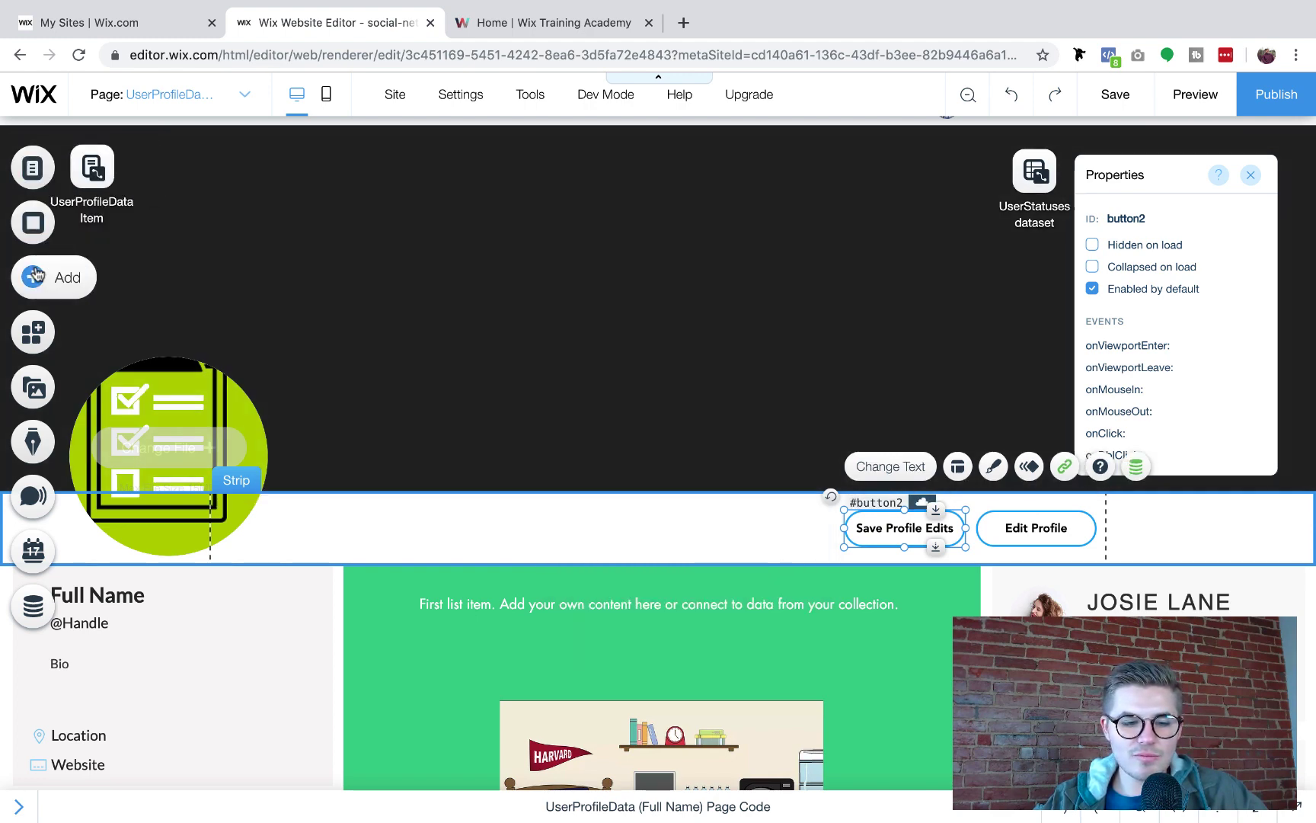
click(23, 285)
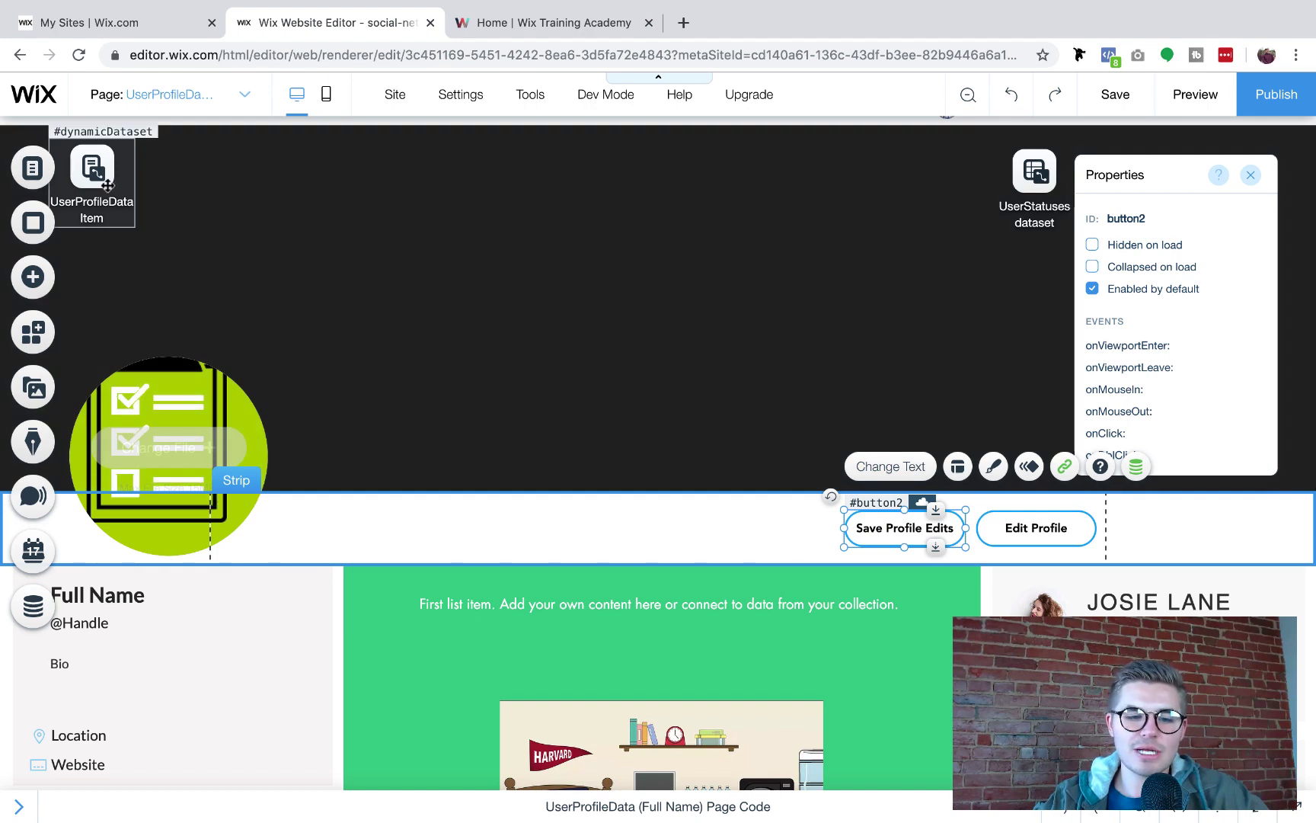
Switch the UserProfileData Item dataset's mode to Read & Write
click(107, 183)
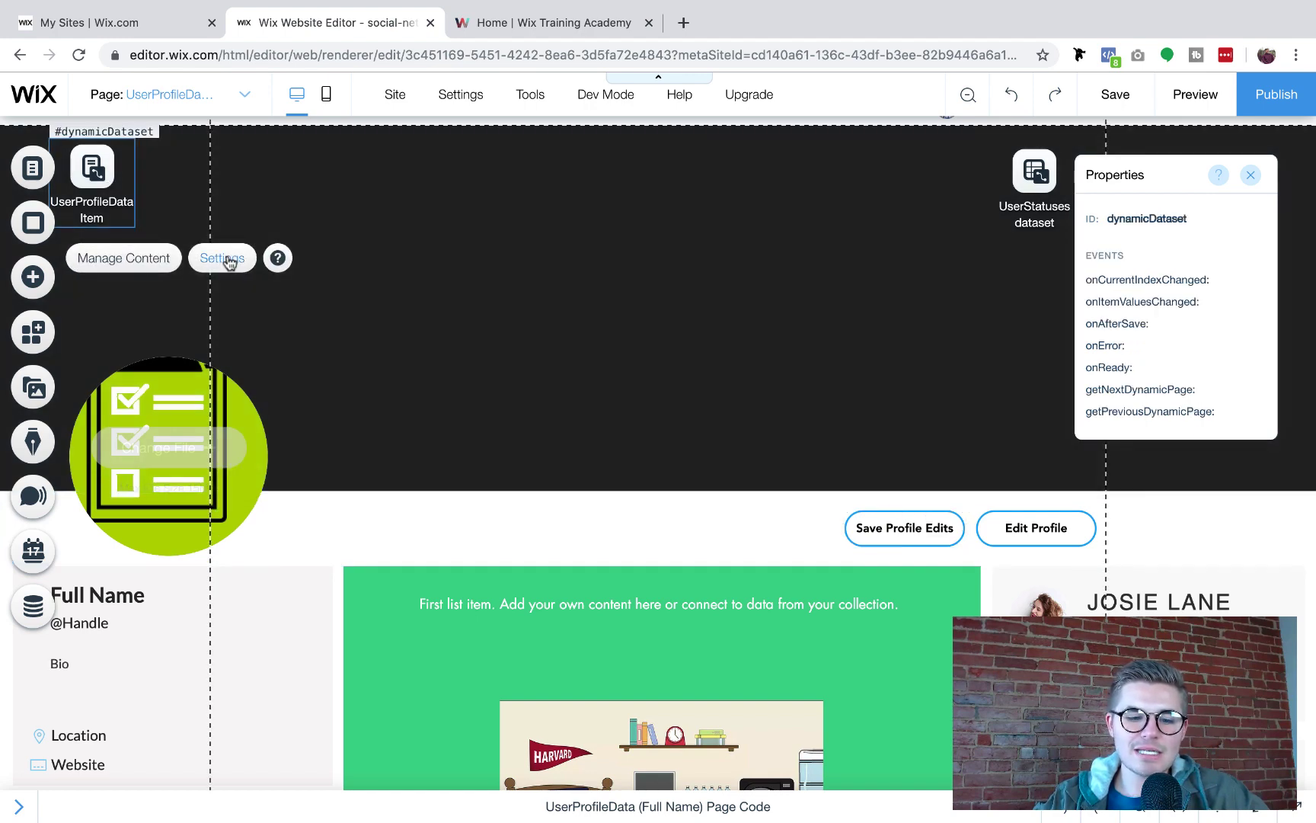
click(228, 259)
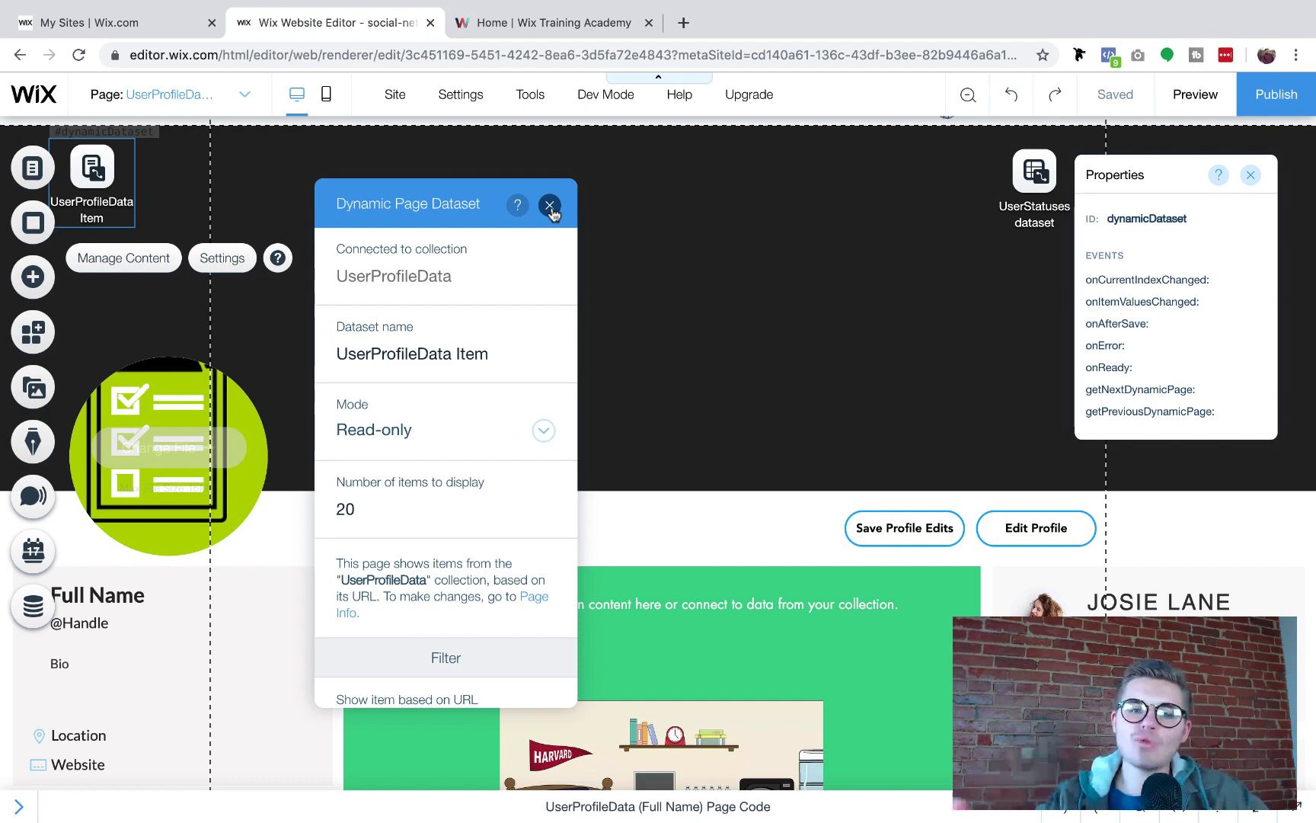
click(474, 440)
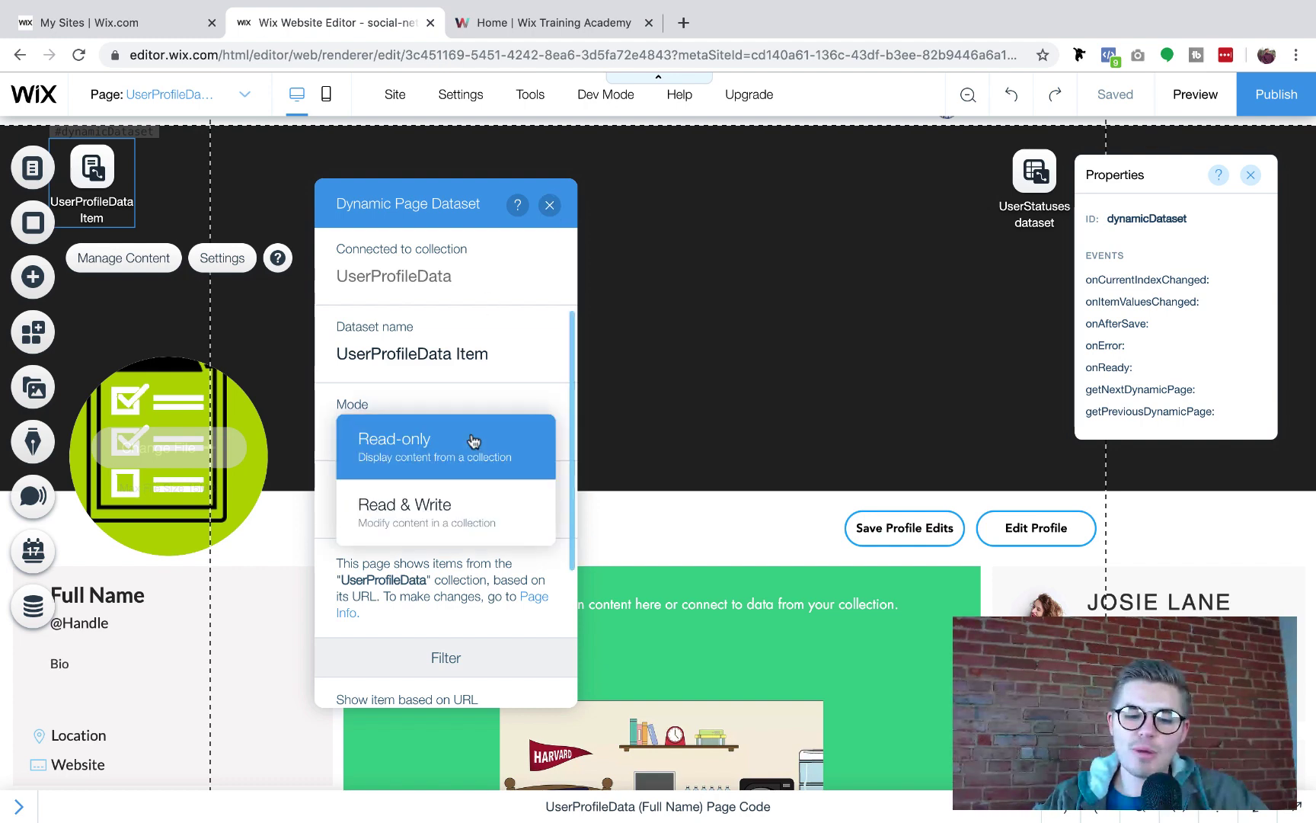
click(456, 511)
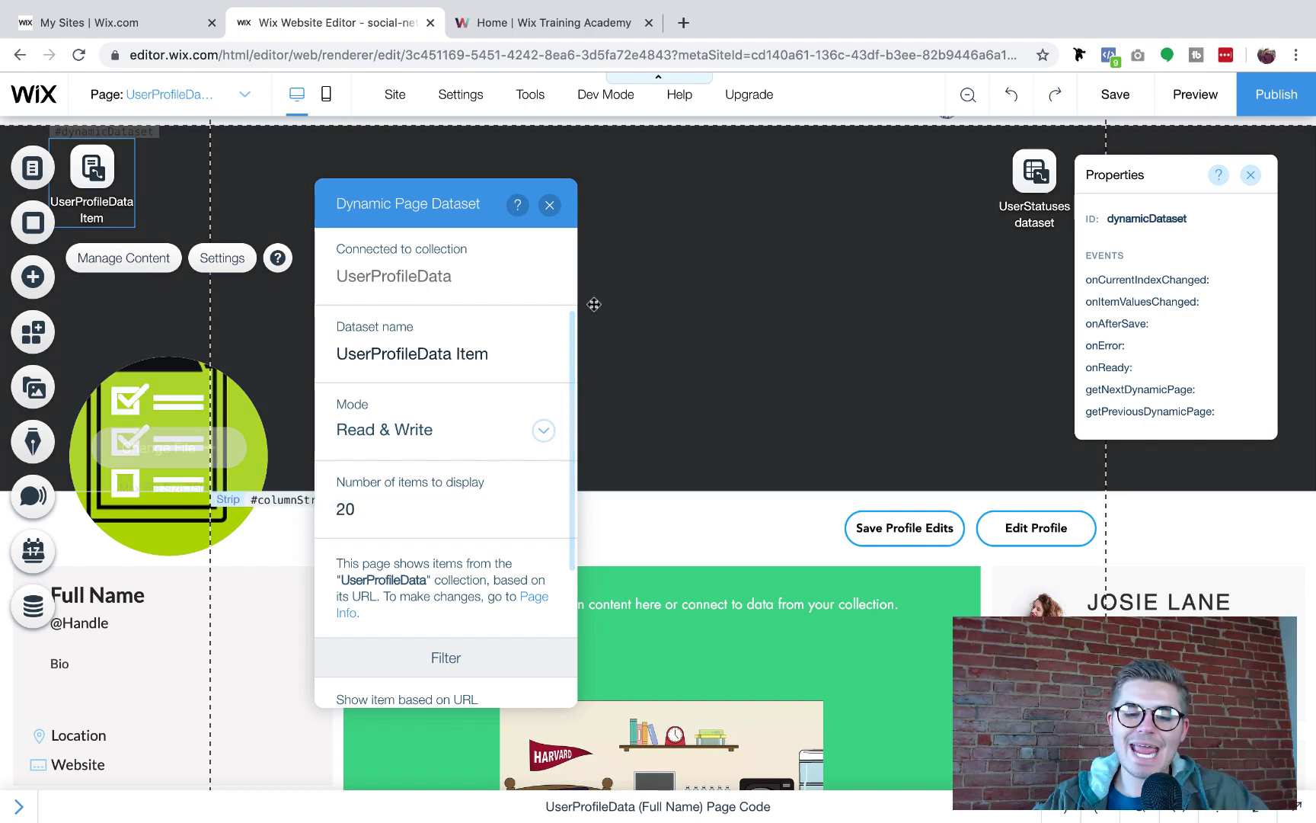
click(550, 206)
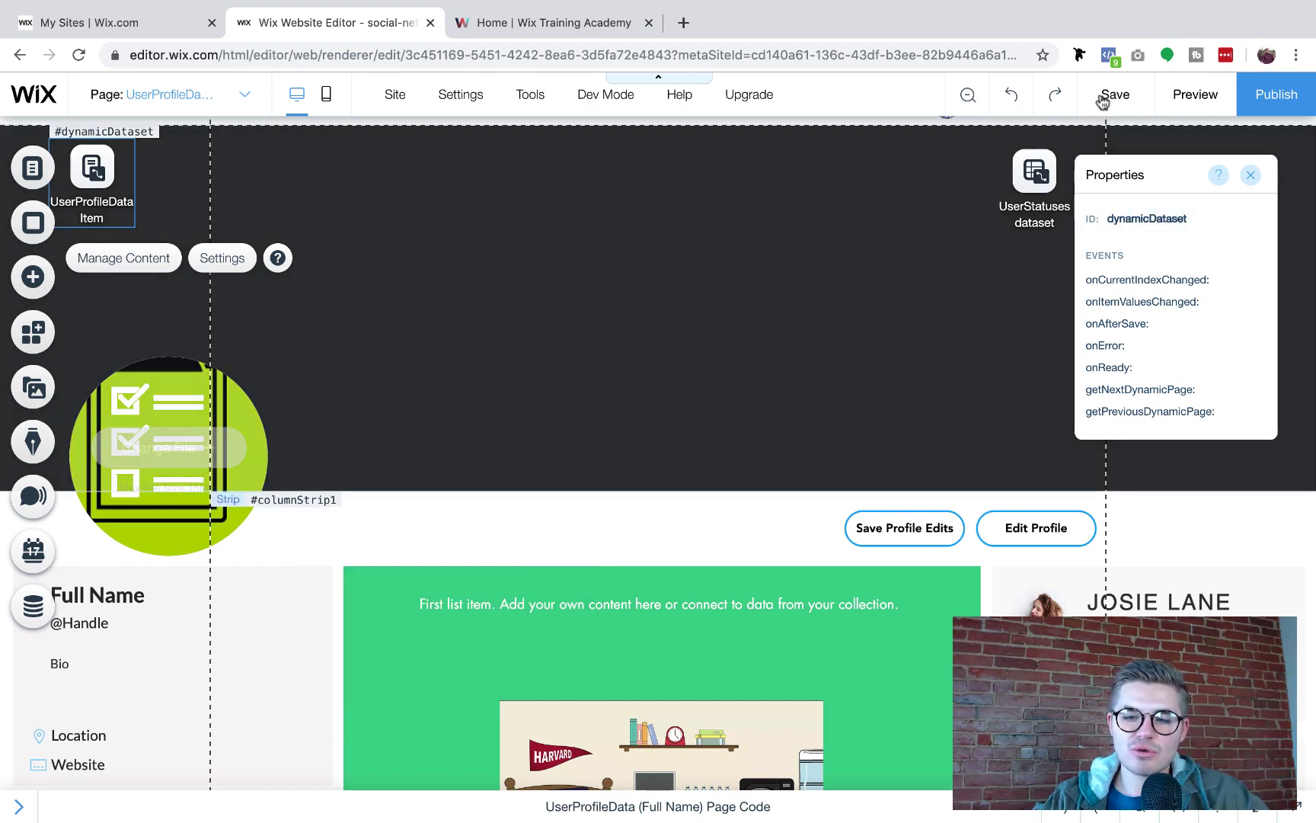
Save the site and dismiss the changes-saved confirmation
click(1108, 93)
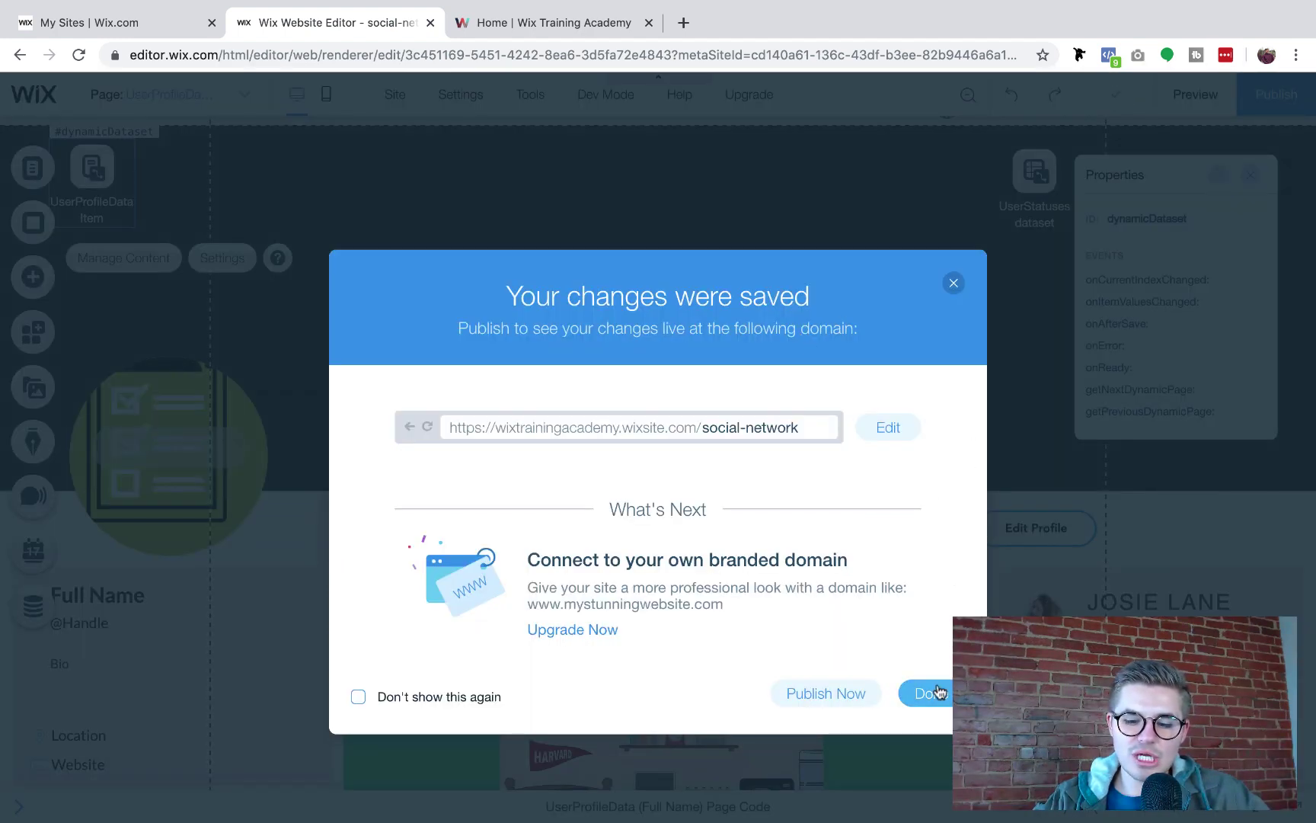
click(928, 693)
click(911, 527)
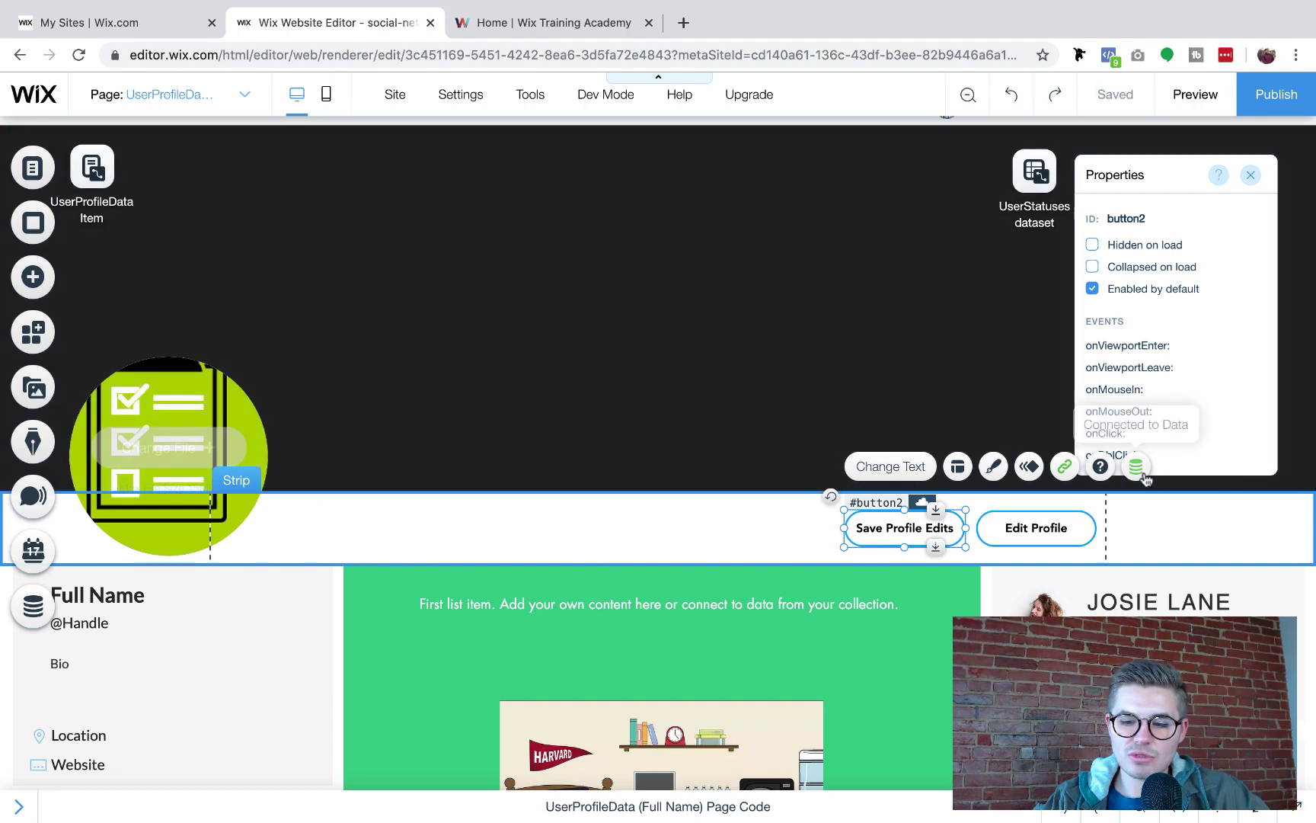
Connect the Save Profile Edits button's click action to Submit on the UserProfileData Item dataset
click(1136, 466)
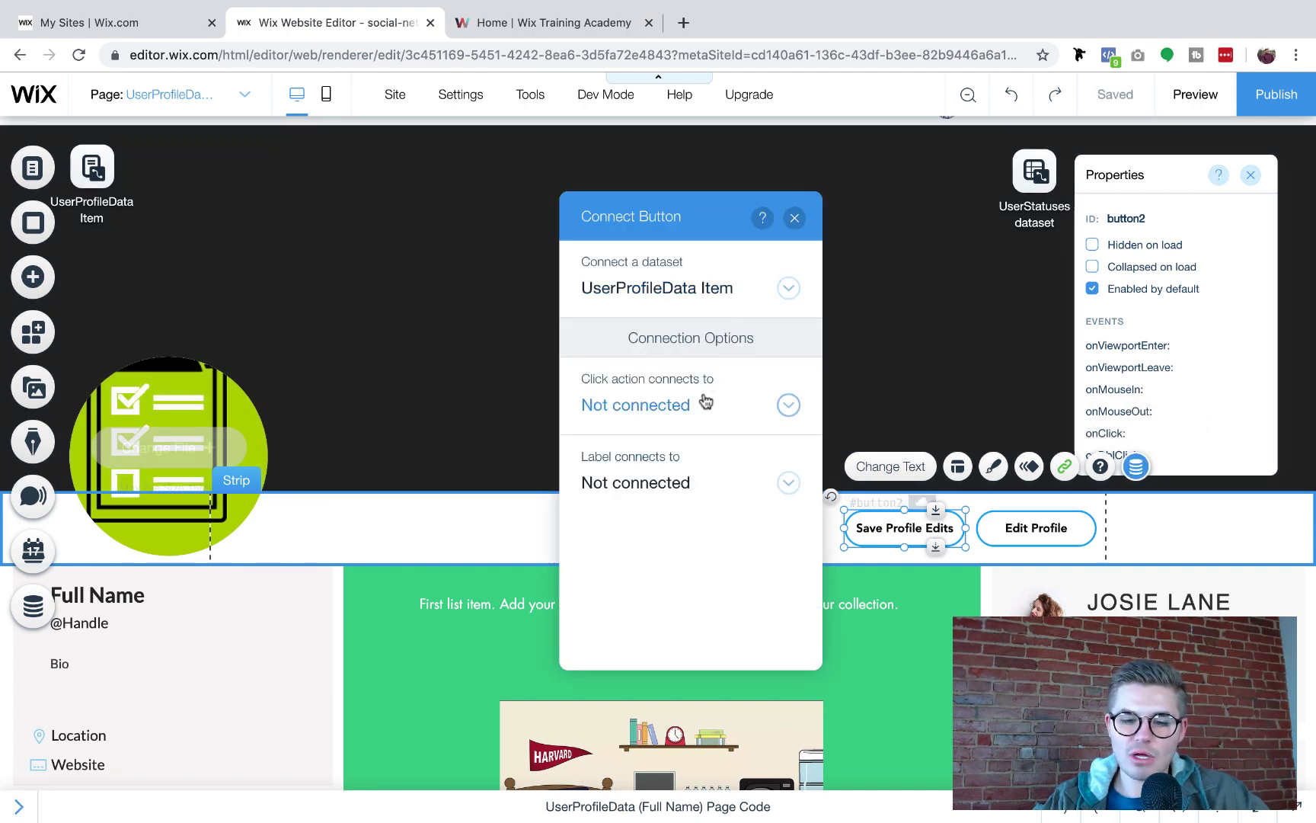
click(706, 402)
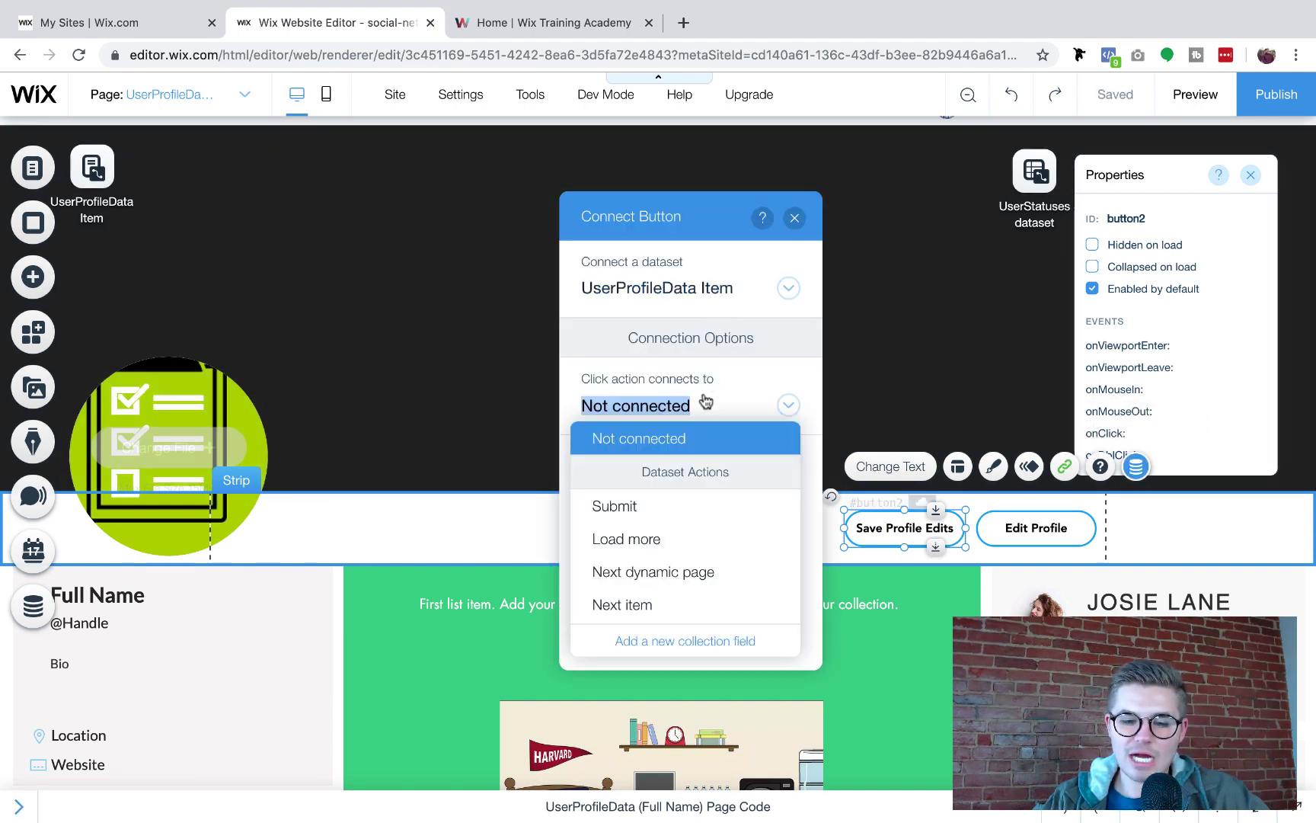
click(637, 512)
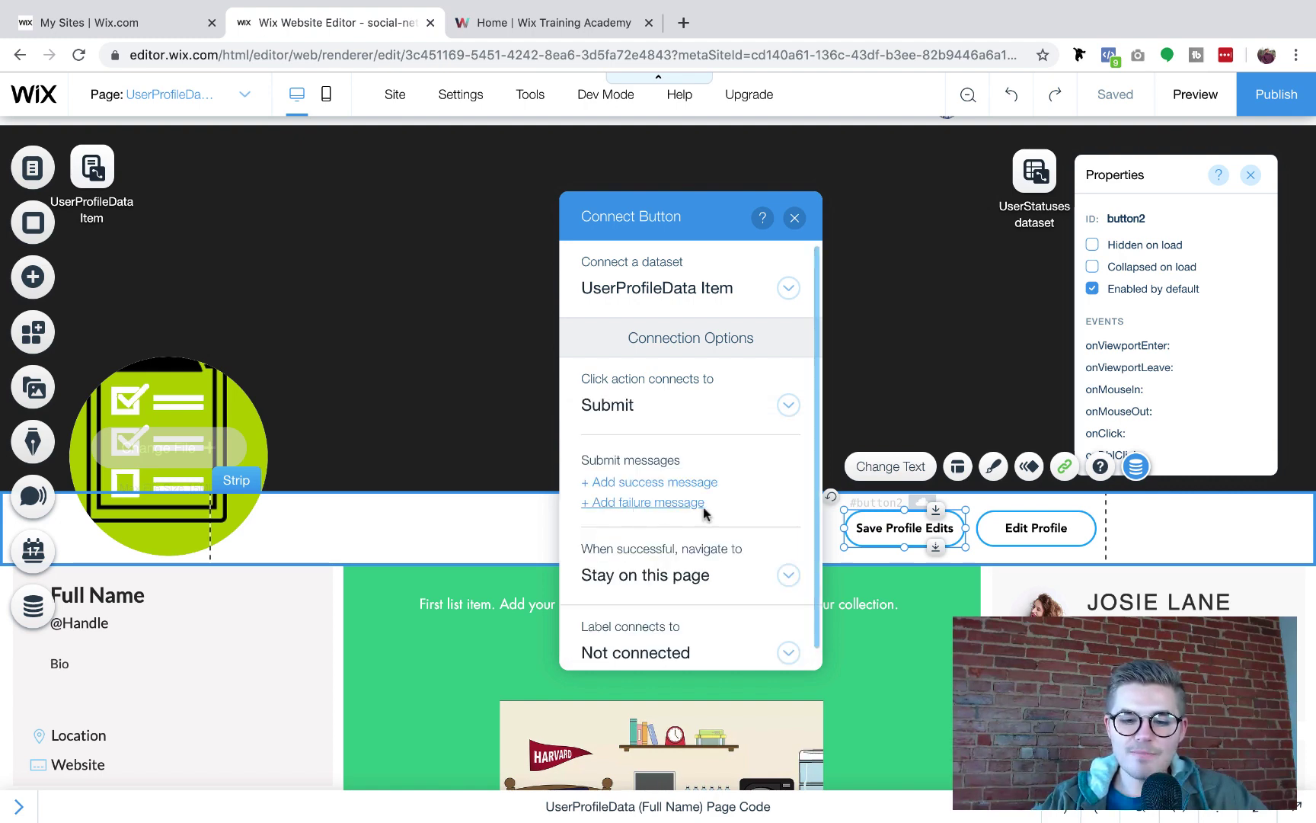
scroll(780, 493, down, 1)
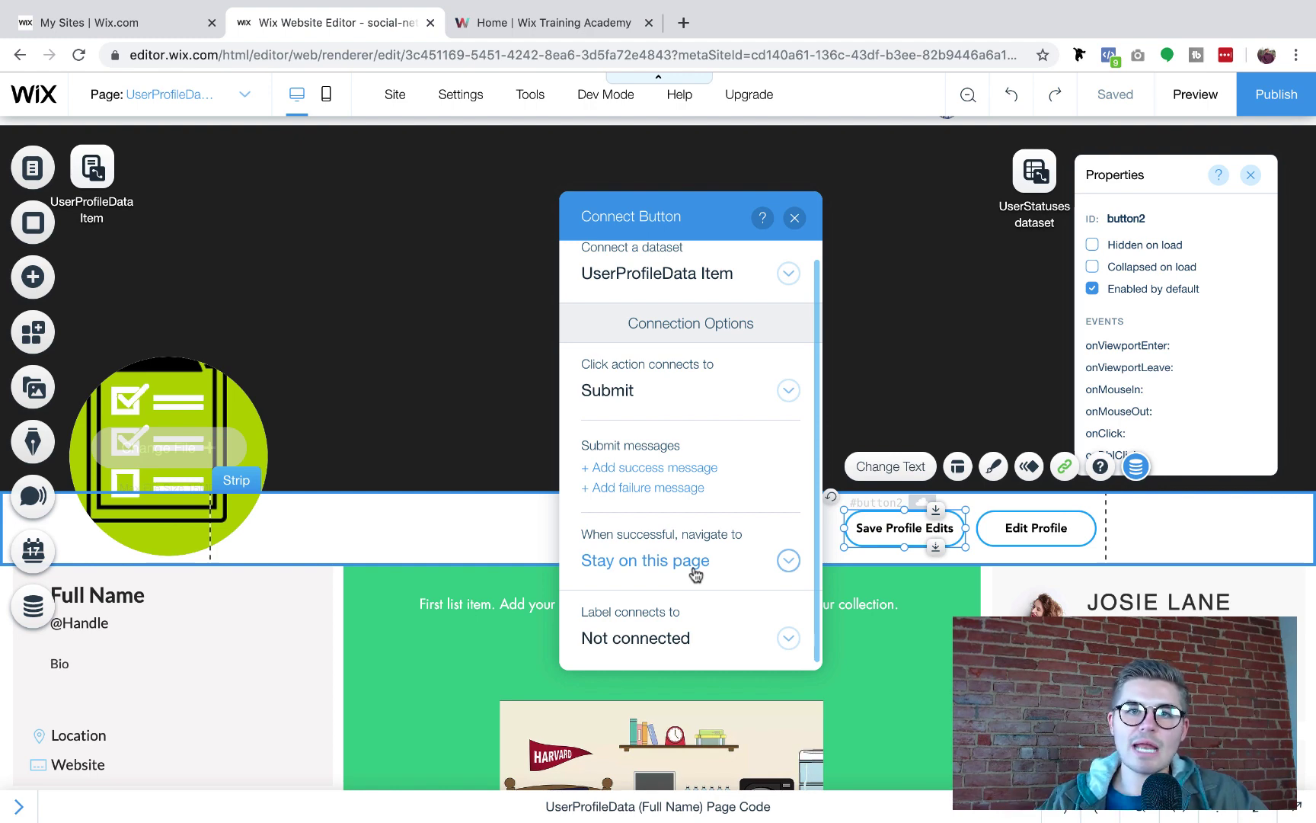
click(795, 219)
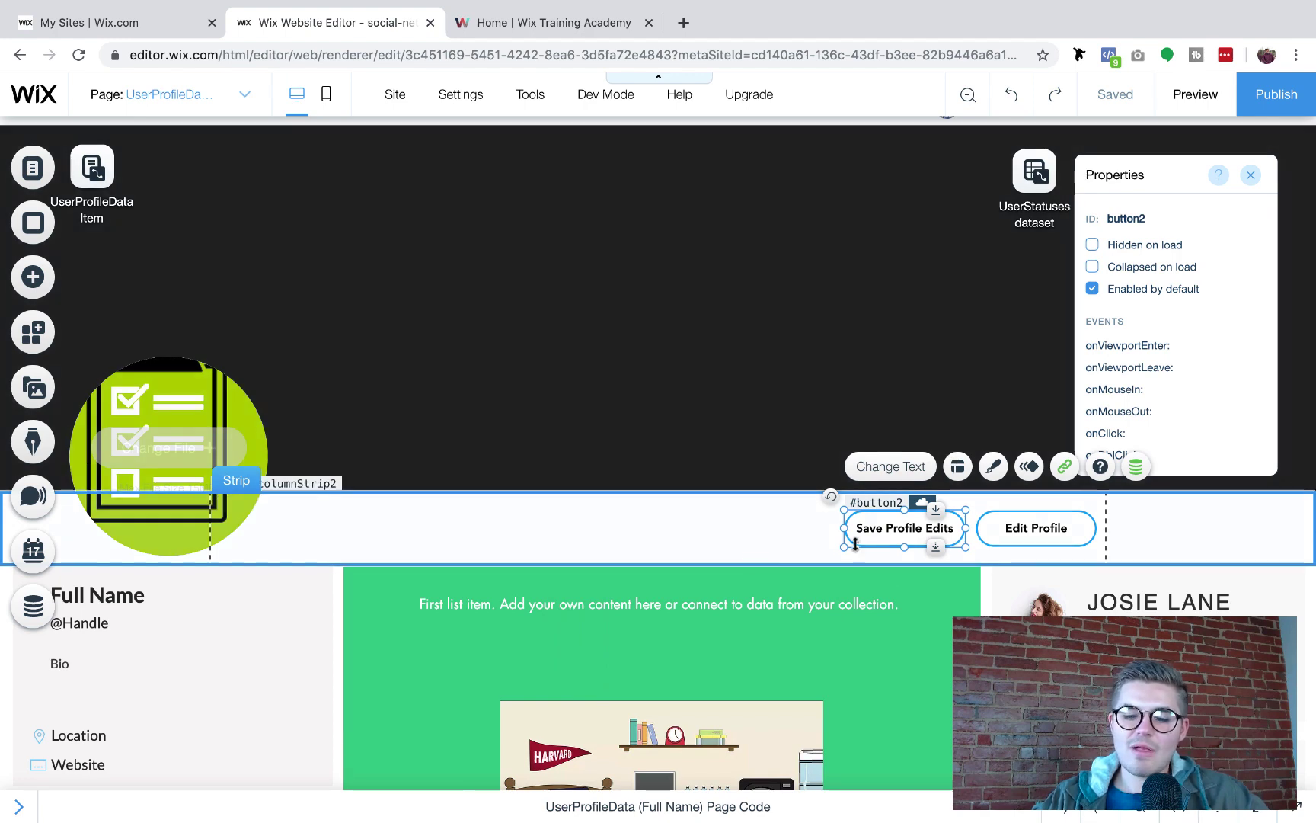
click(1051, 526)
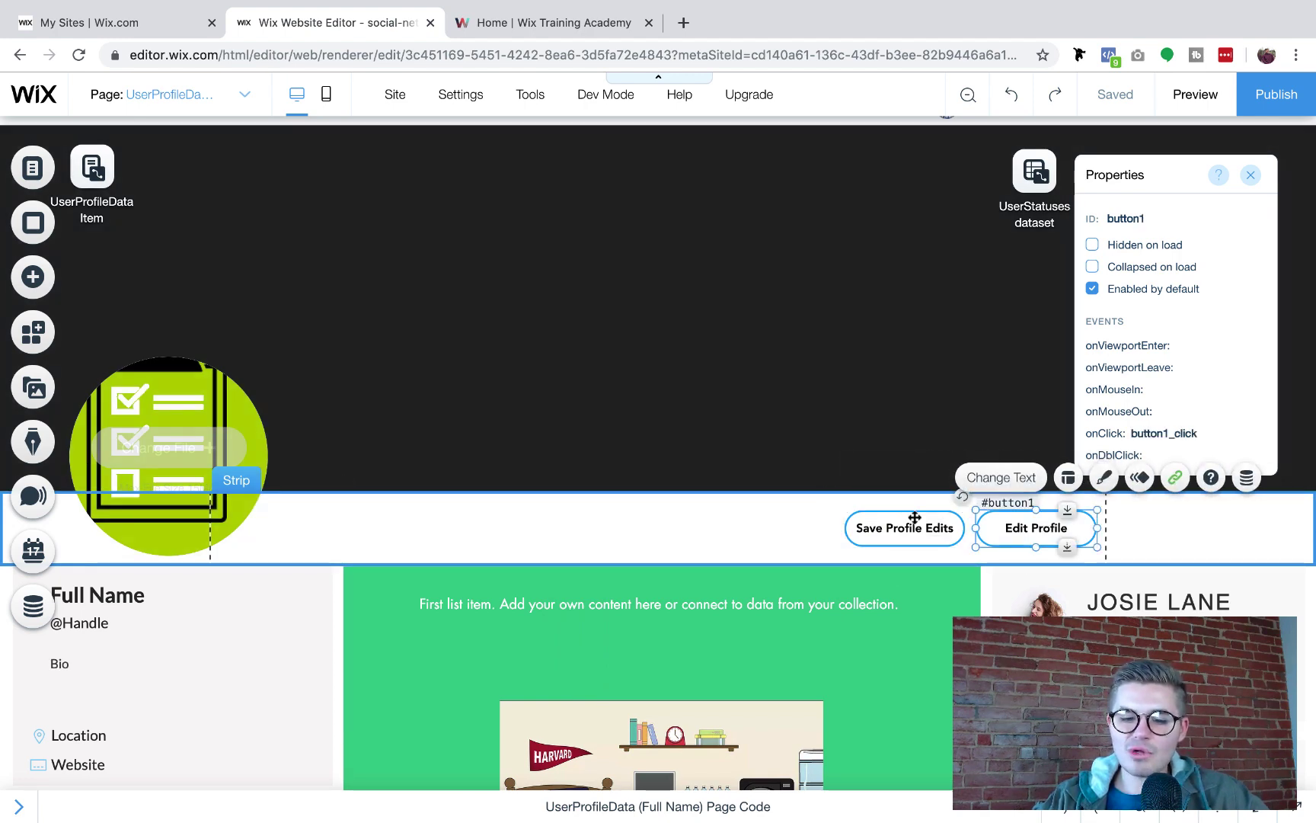
click(179, 448)
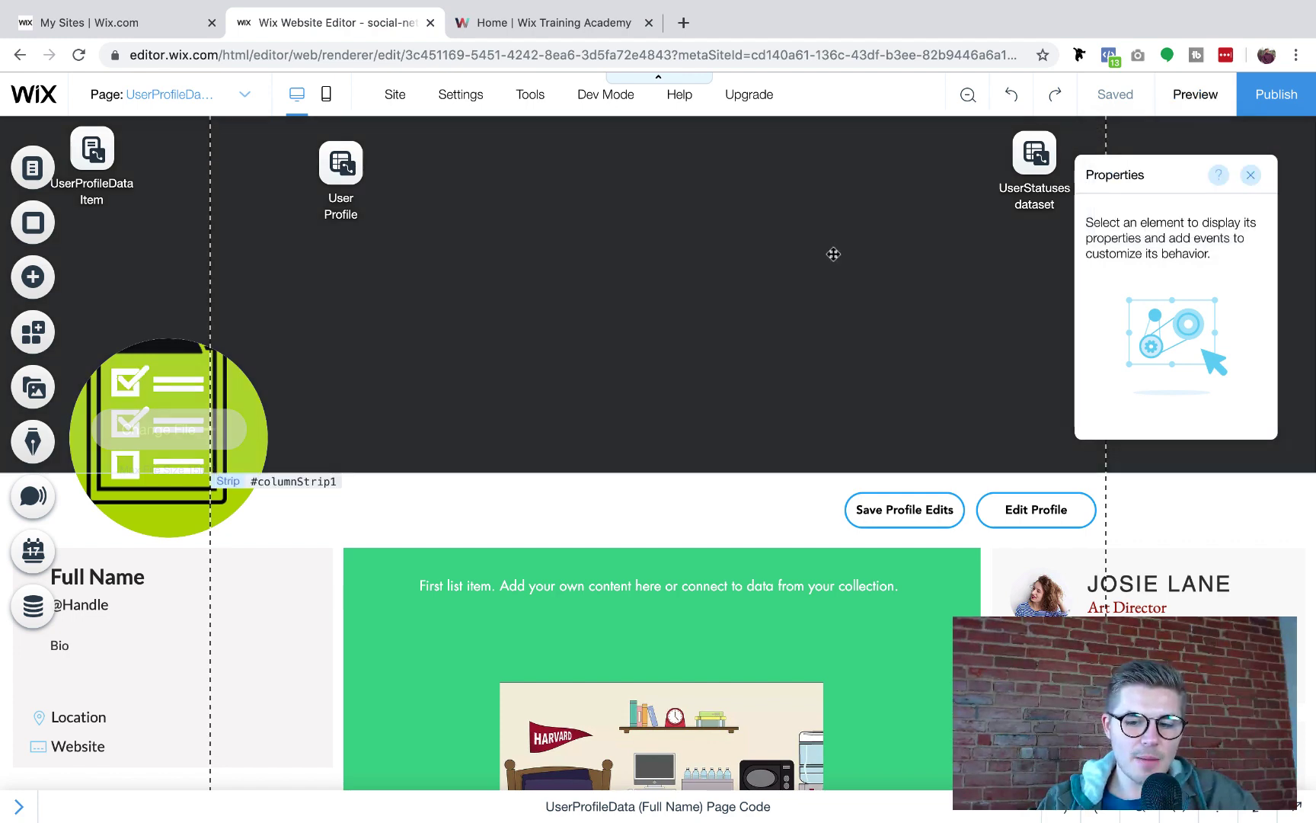
scroll(834, 253, up, 1)
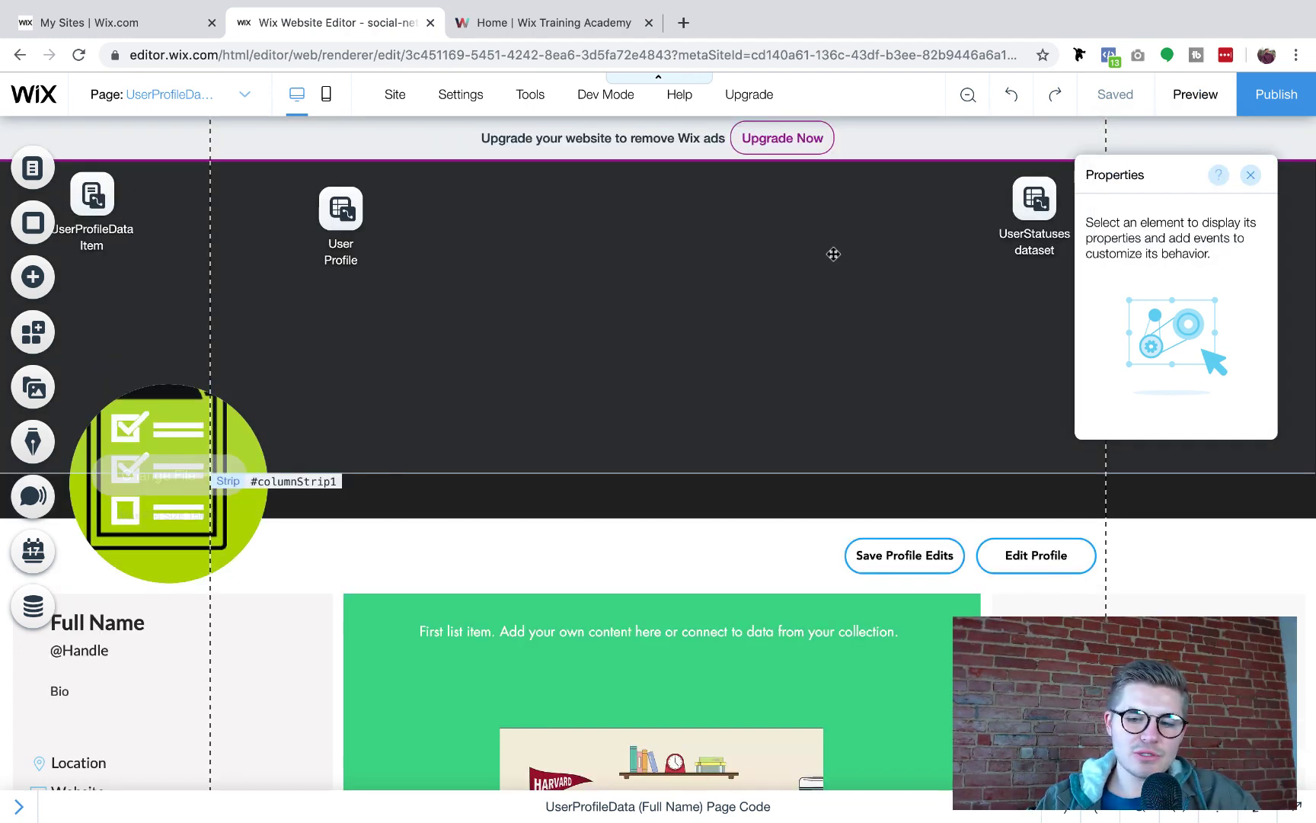
Preview the profile page and click Edit Profile to reveal the Change File upload over the photo
key(super+shift+p)
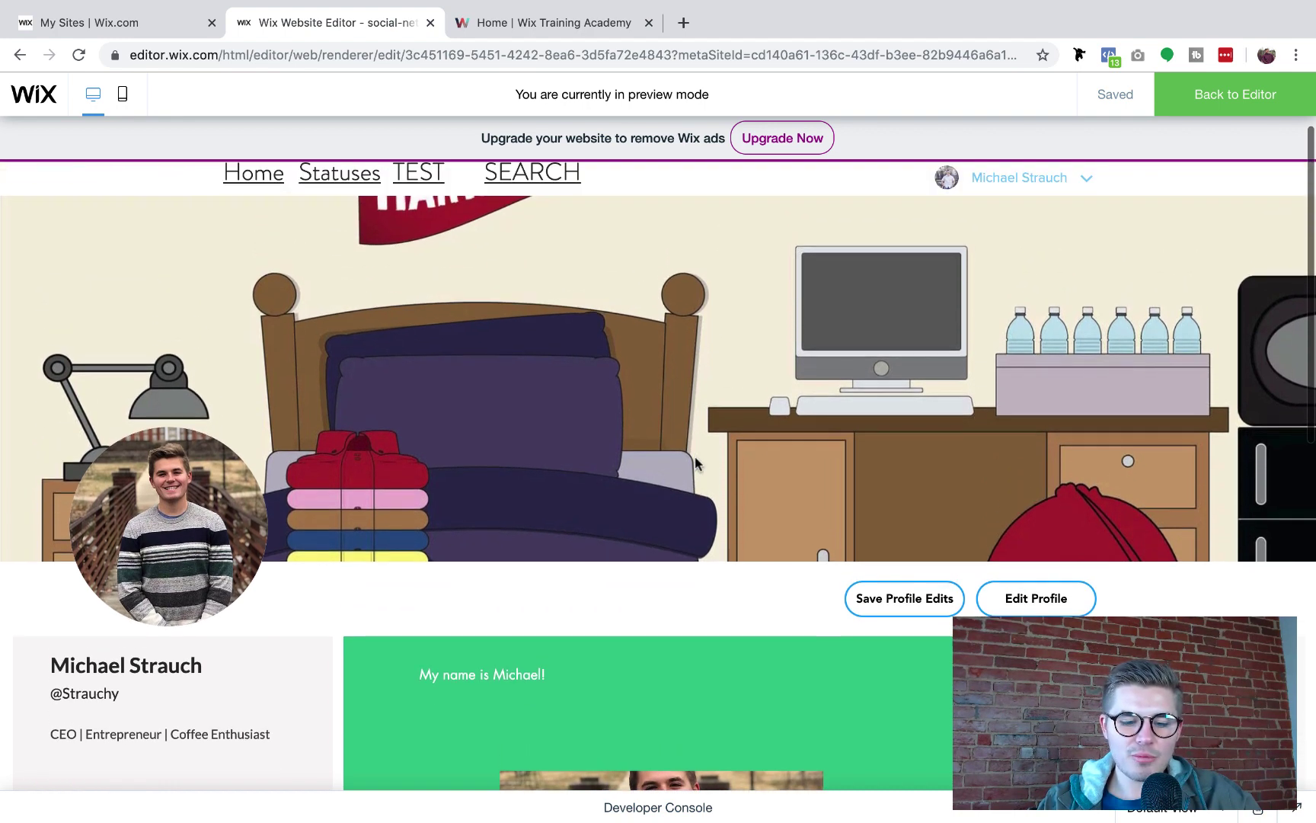
scroll(696, 462, up, 1)
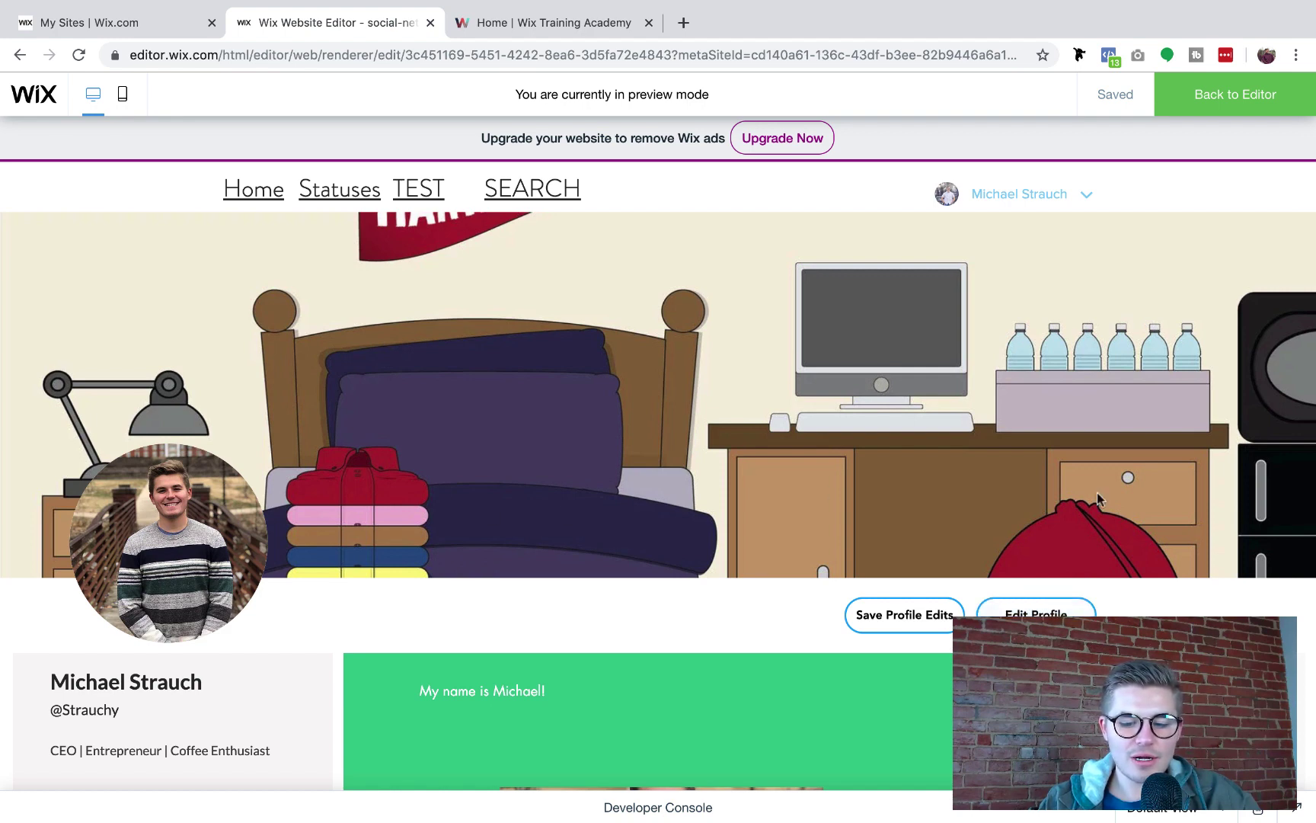
click(1036, 615)
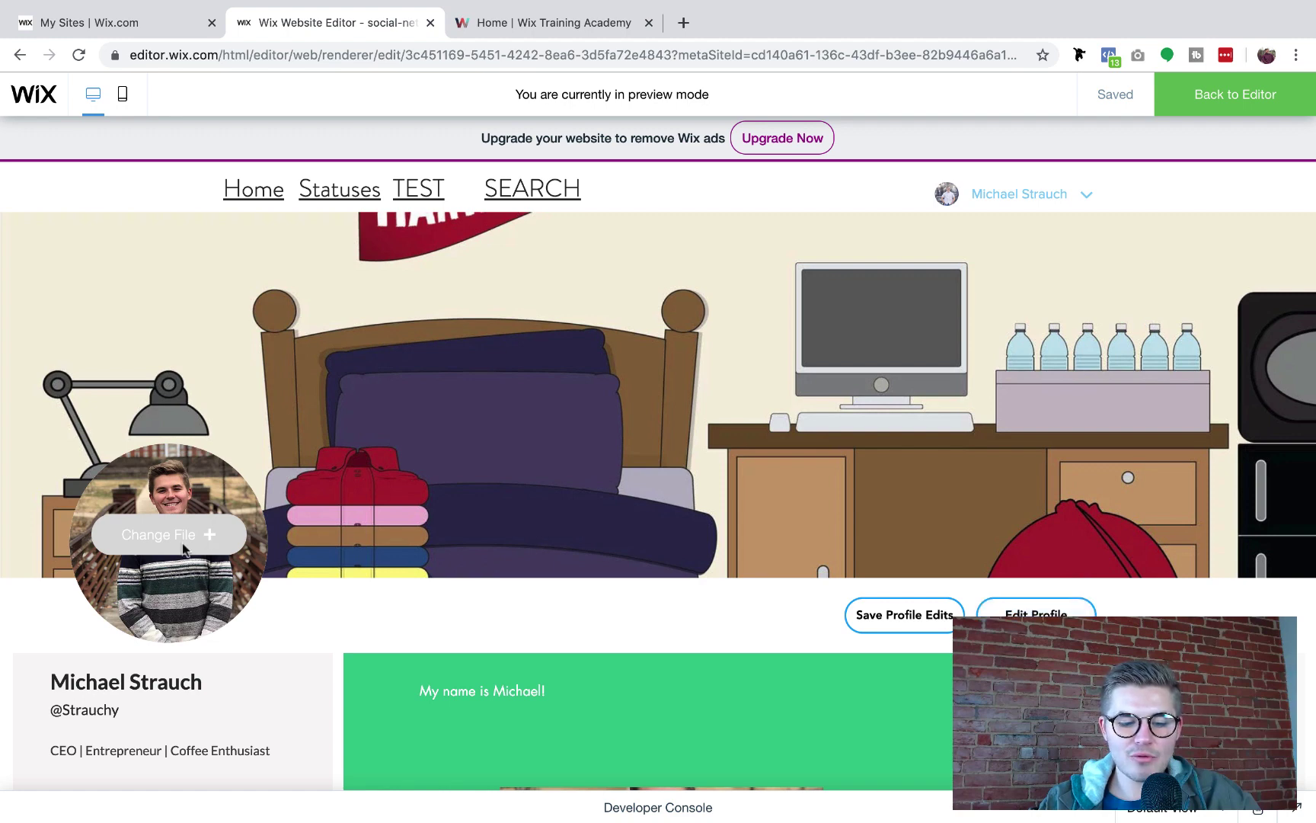
scroll(182, 541, down, 1)
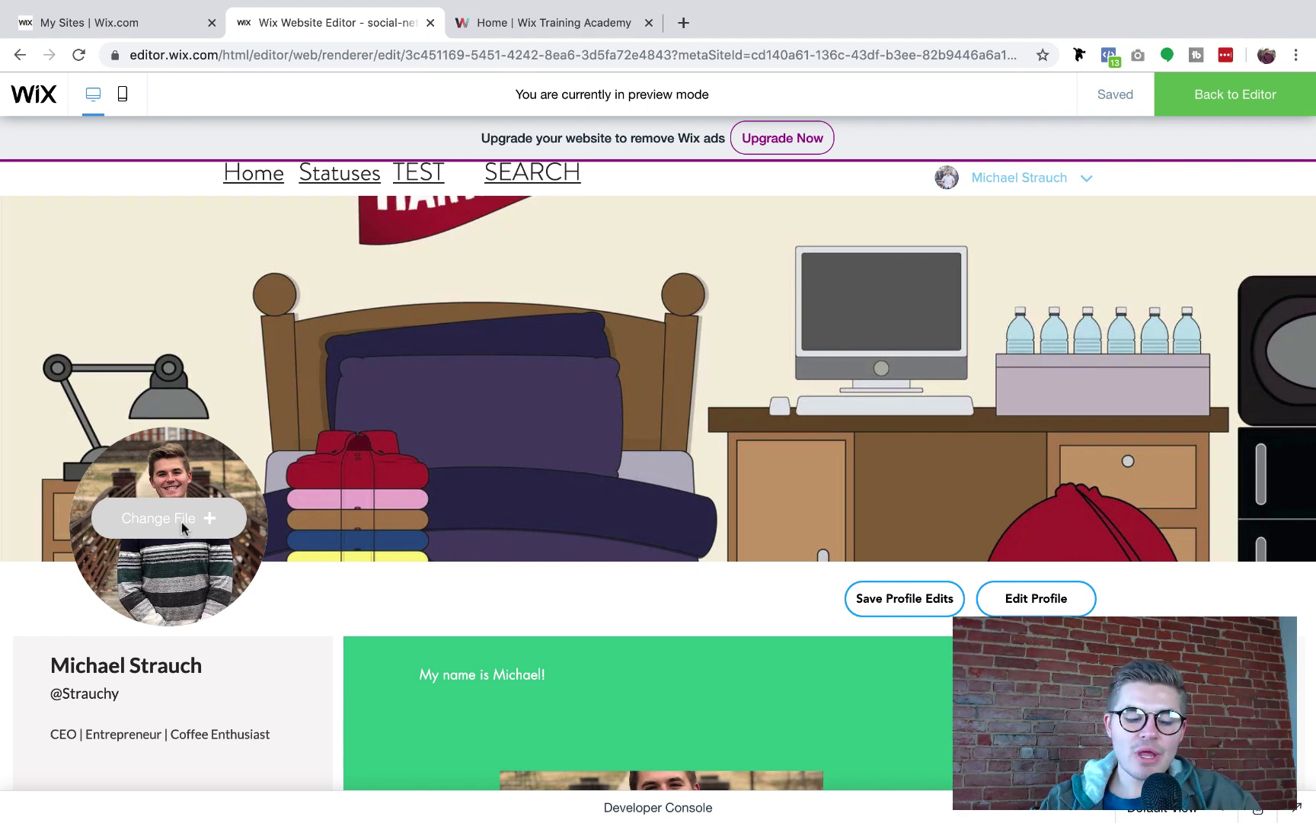
scroll(181, 521, down, 2)
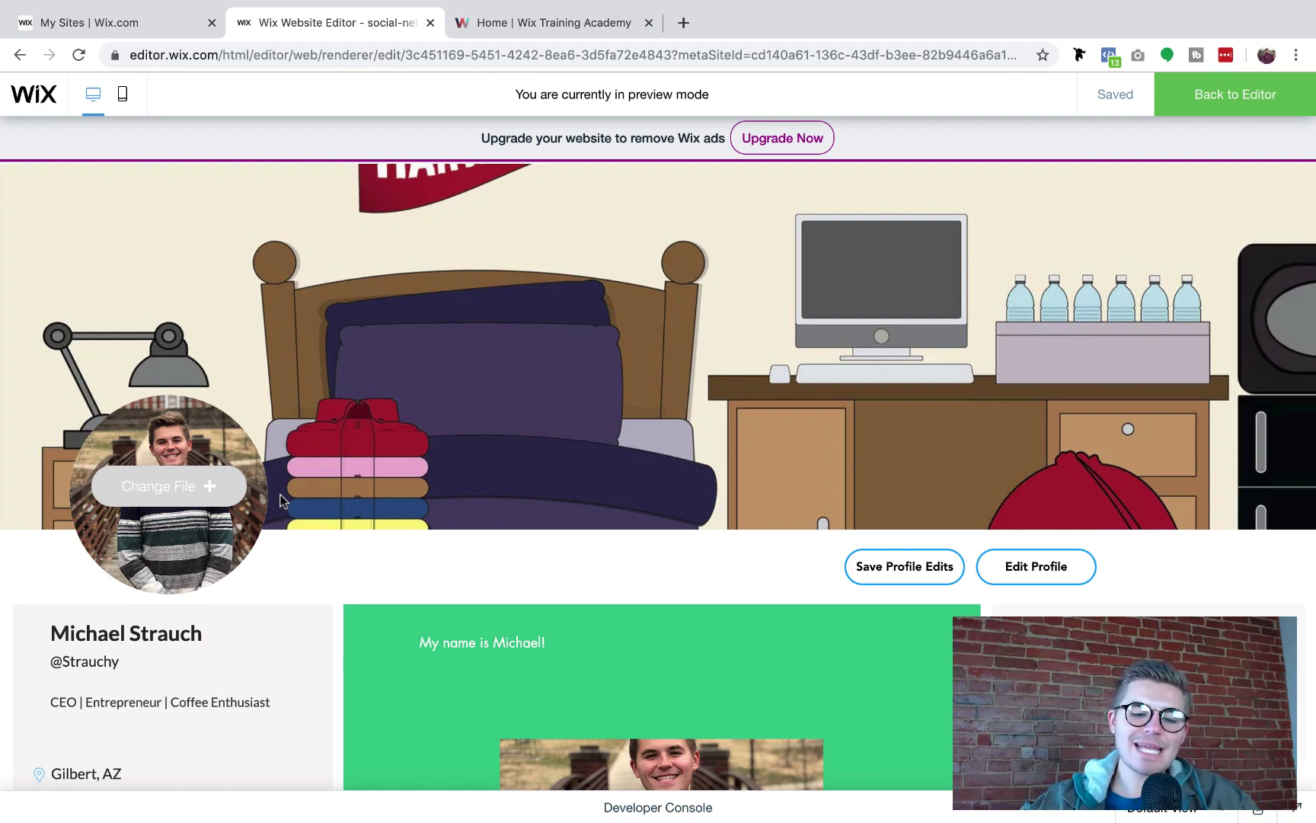
scroll(280, 500, up, 1)
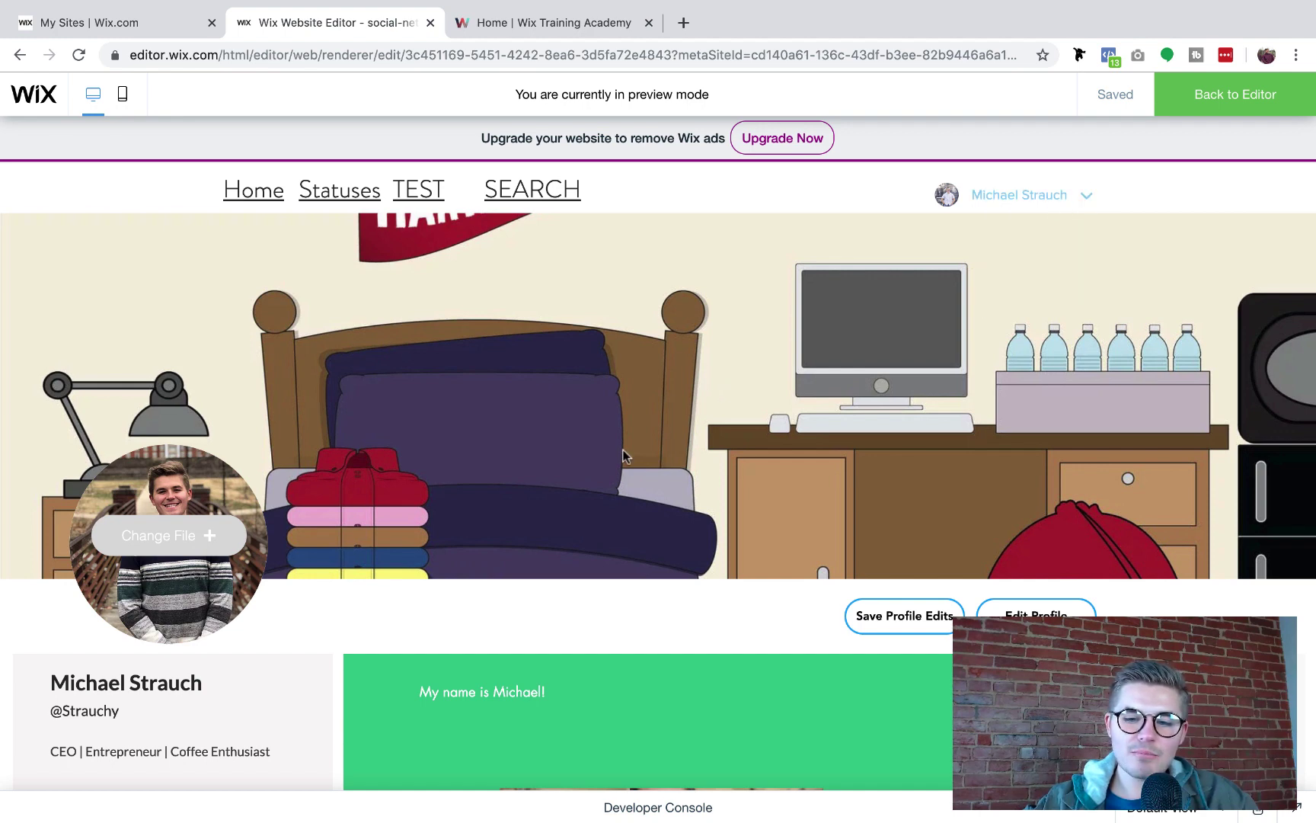
Scroll down the profile page preview
scroll(623, 456, down, 1)
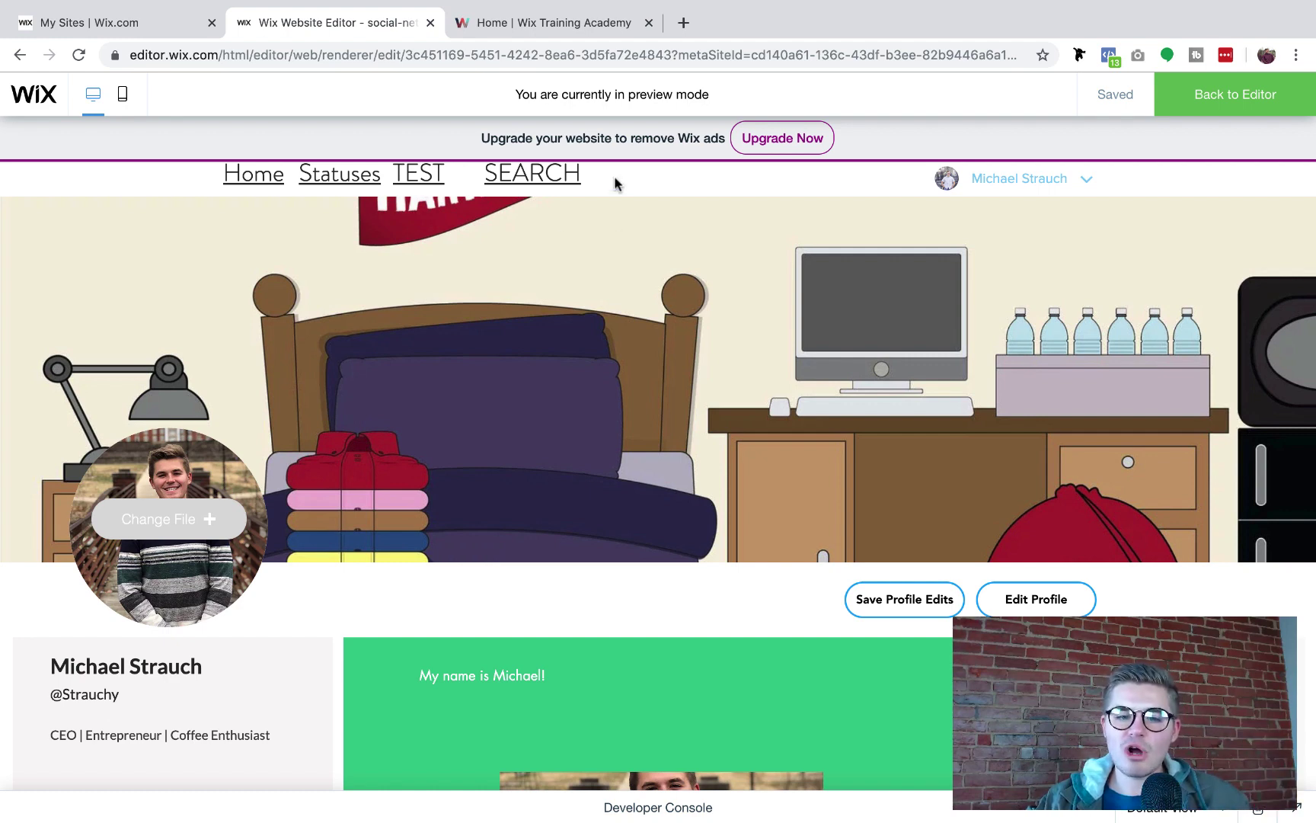
click(590, 24)
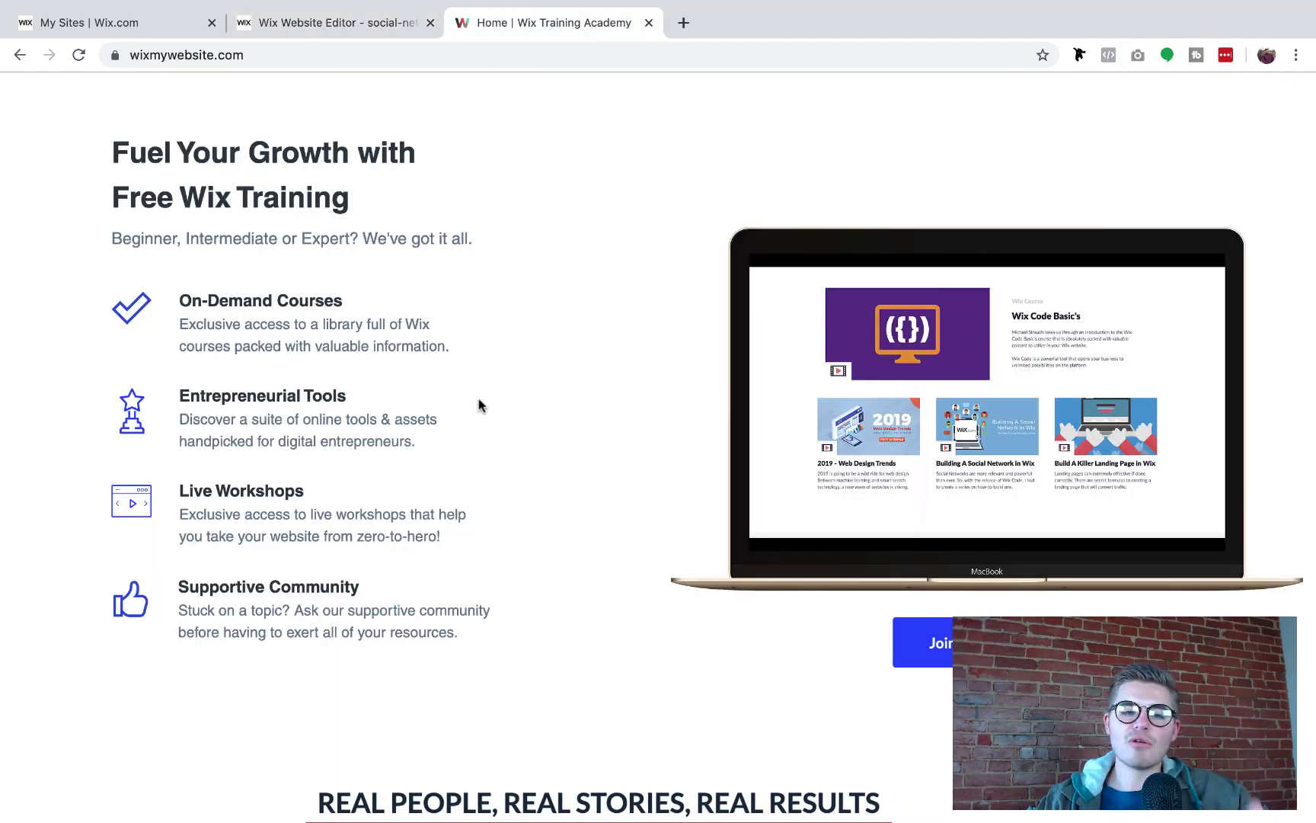